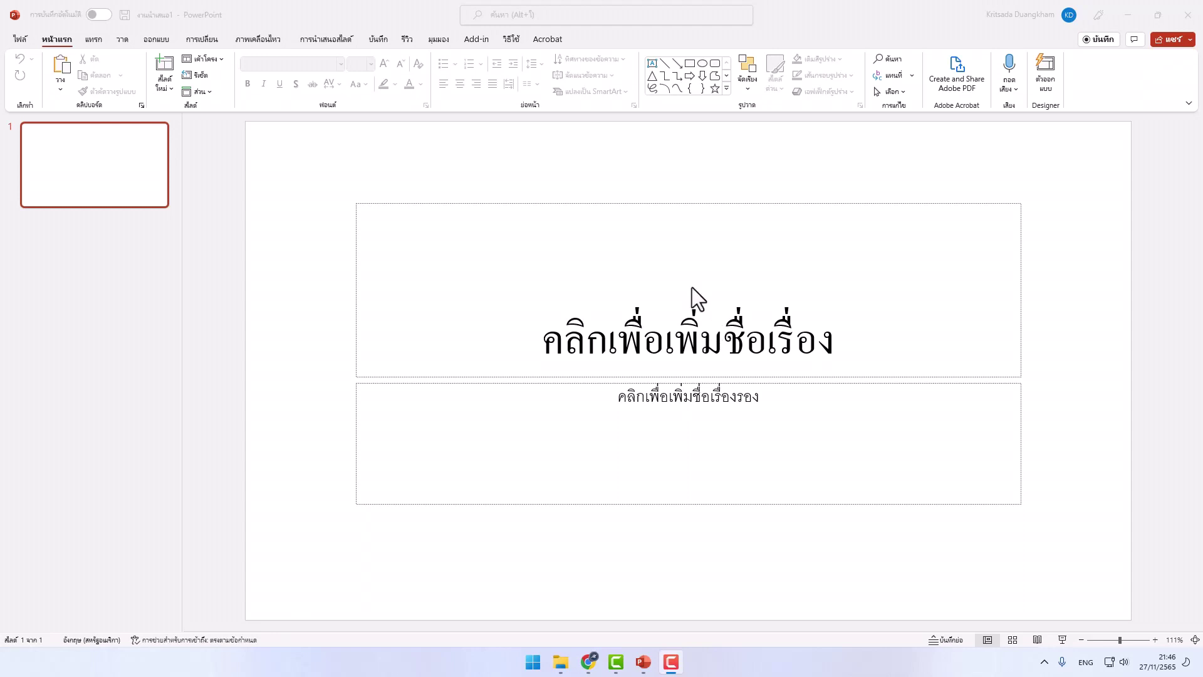
# Delete the title placeholder and then the subtitle placeholder from the first slide
pyautogui.click(687, 353)
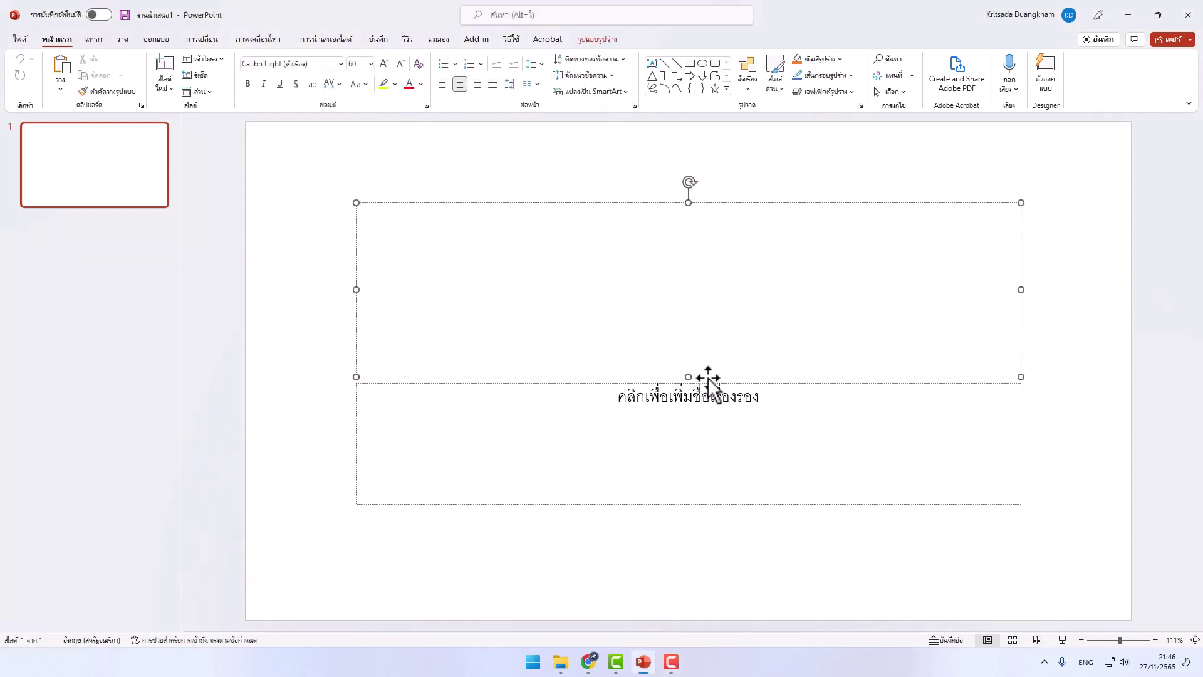
pyautogui.press('Delete')
pyautogui.click(756, 395)
pyautogui.click(738, 383)
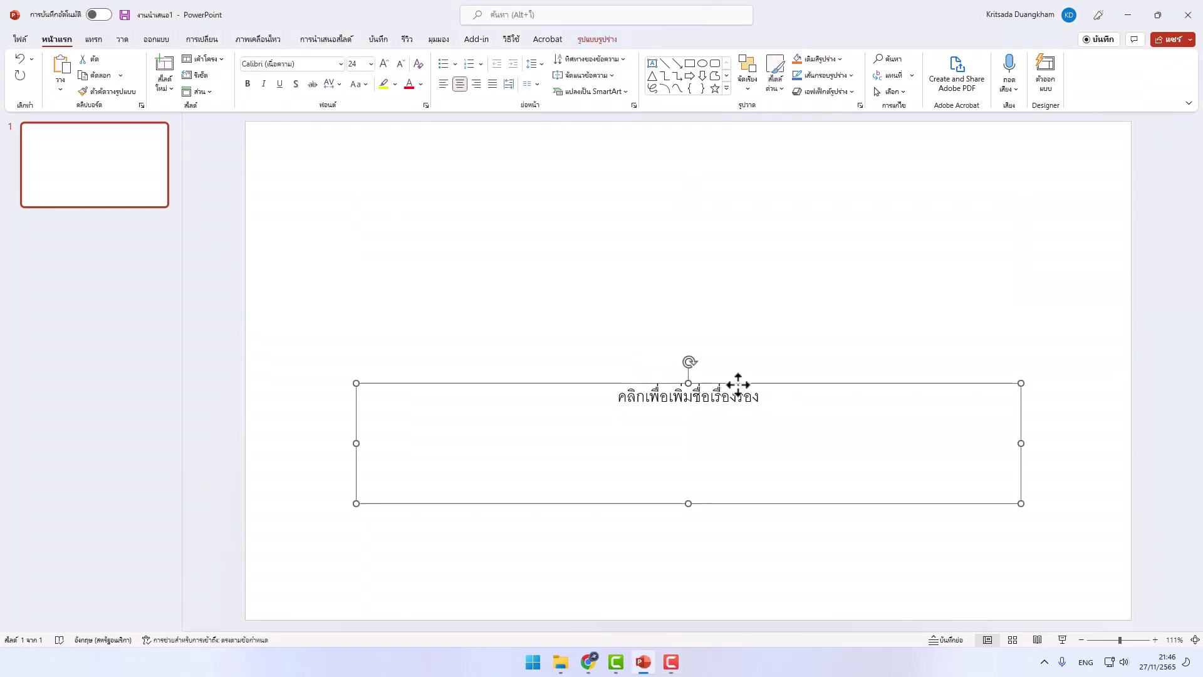
pyautogui.press('Delete')
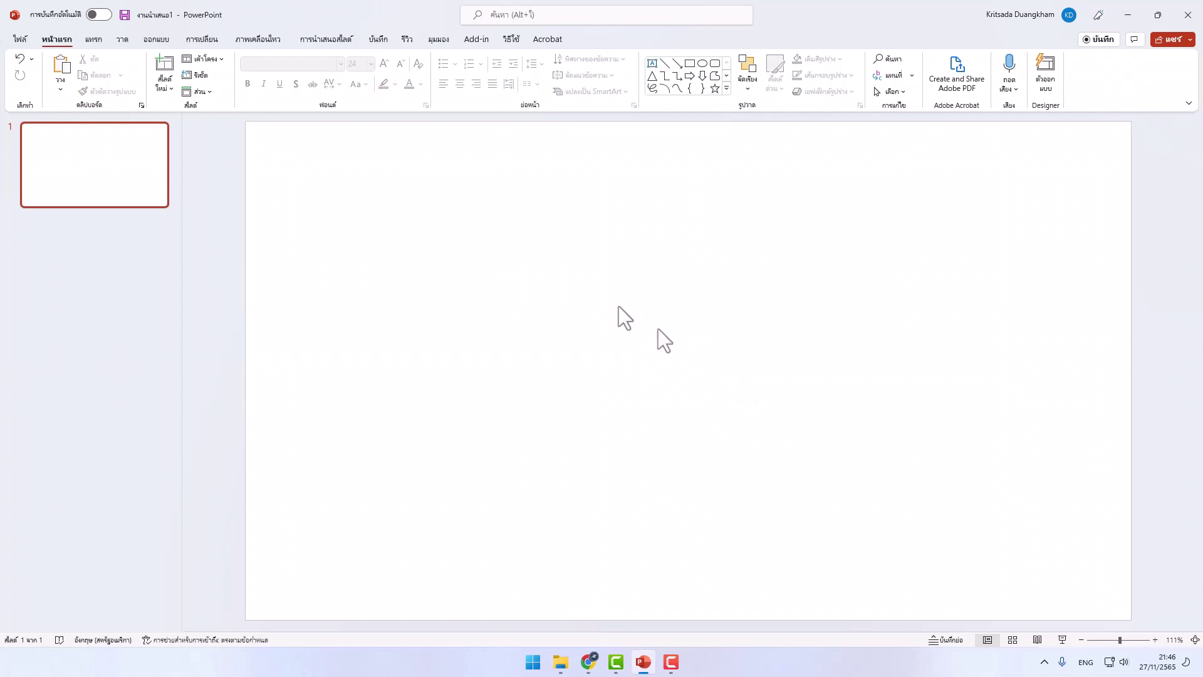
pyautogui.keyDown('ctrl'); pyautogui.scroll(-2, 554, 298); pyautogui.keyUp('ctrl')
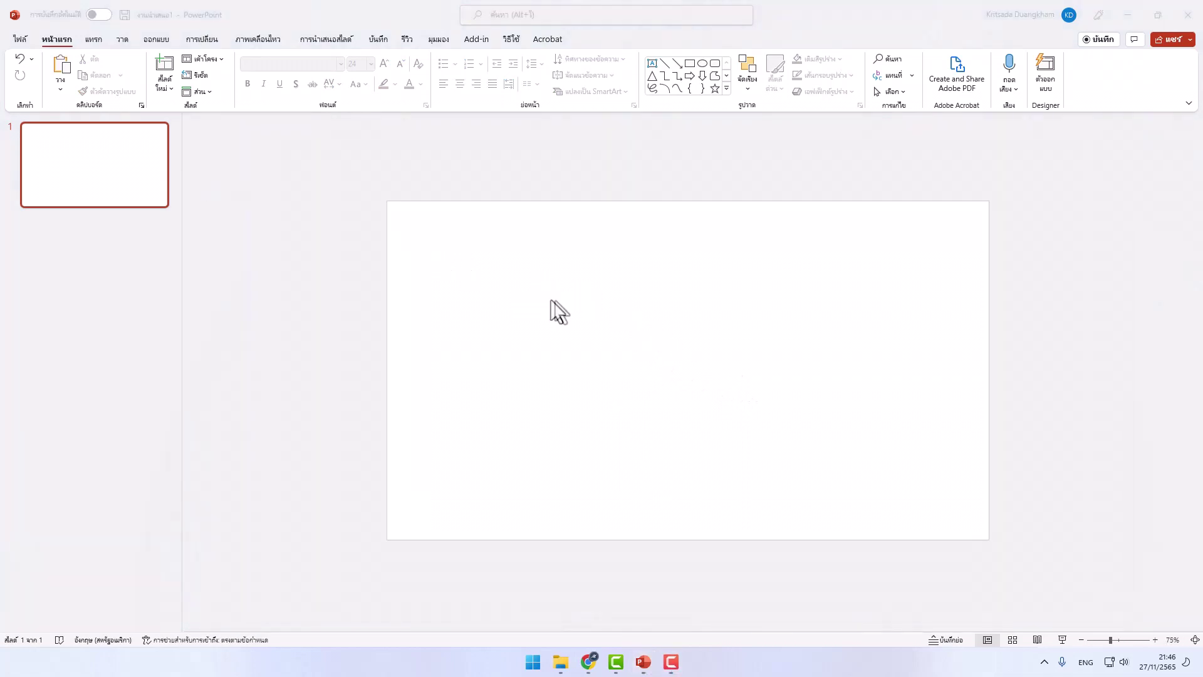
# Pick the Flowchart: Collate hourglass from the Insert Shapes gallery
pyautogui.click(93, 39)
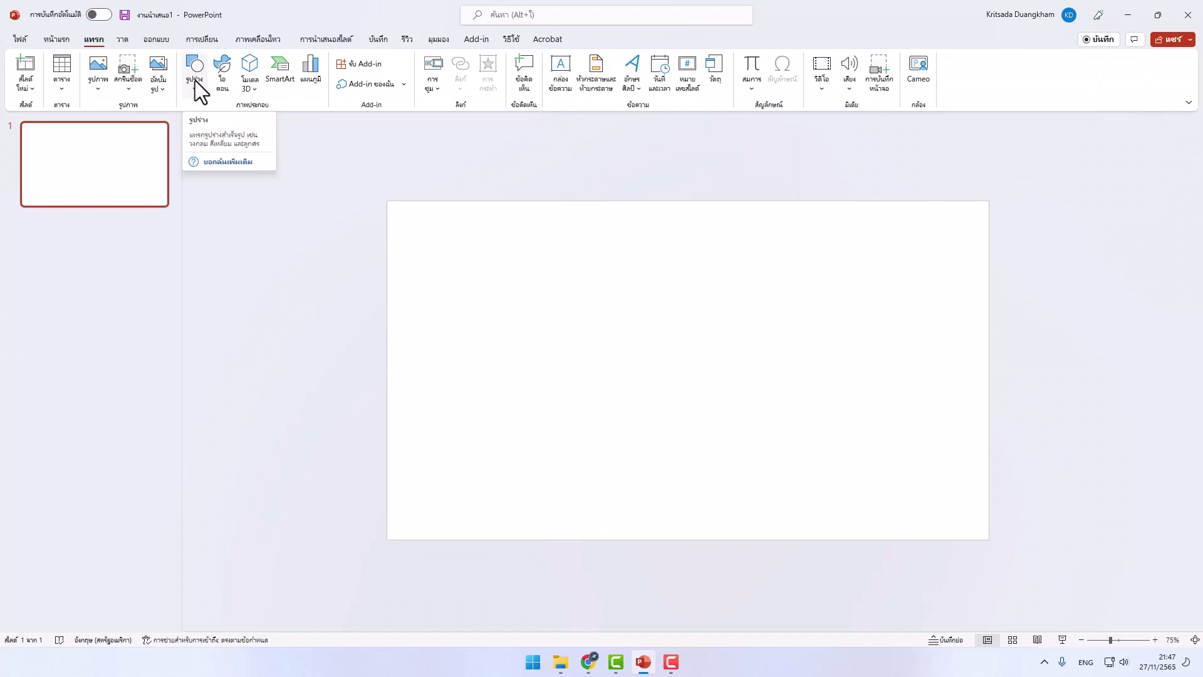
pyautogui.click(194, 80)
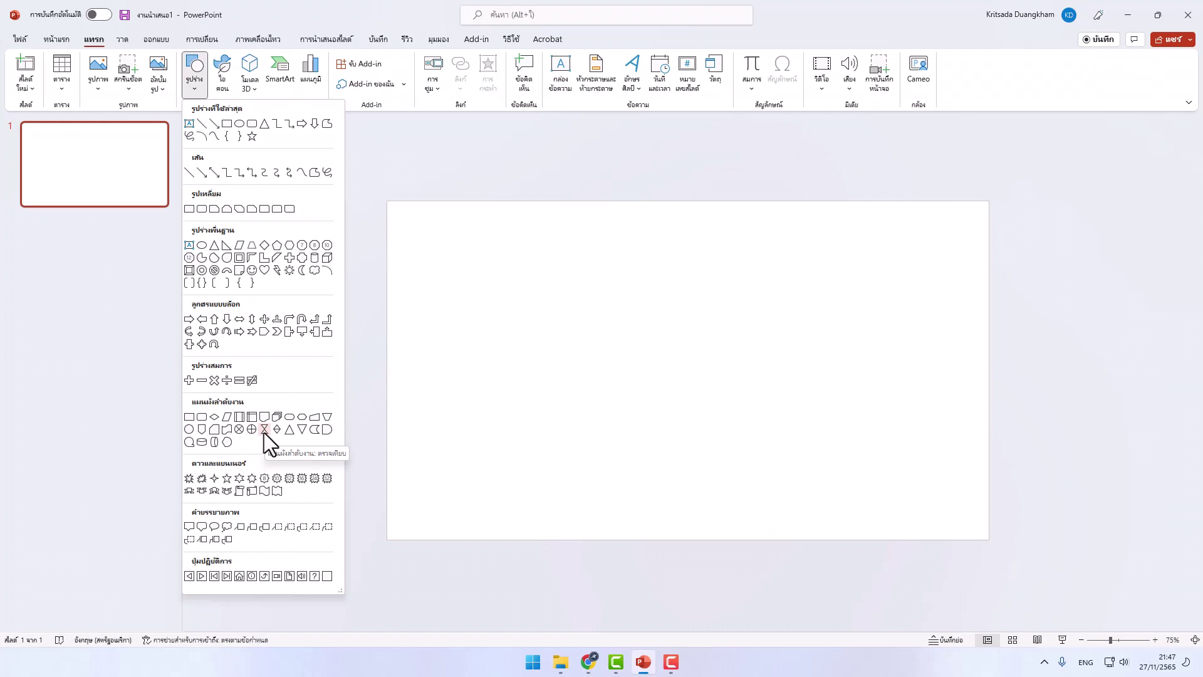
pyautogui.click(264, 429)
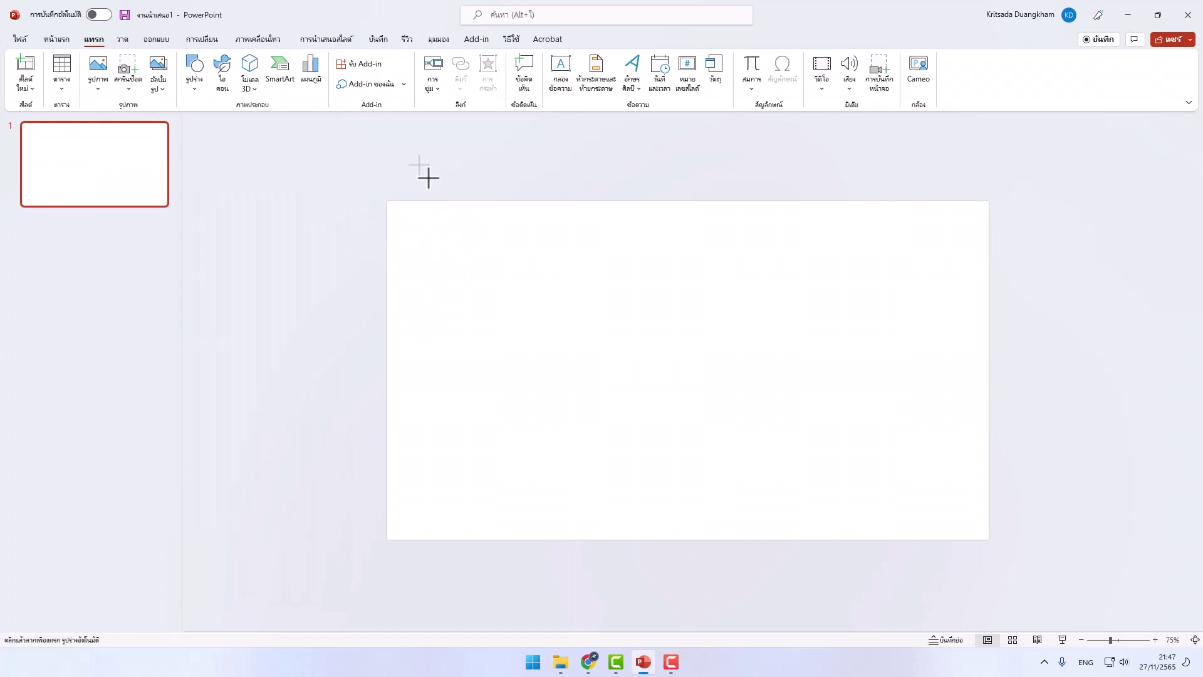
# Draw a tall hourglass shape down across the slide
pyautogui.moveTo(414, 159); pyautogui.dragTo(501, 667)
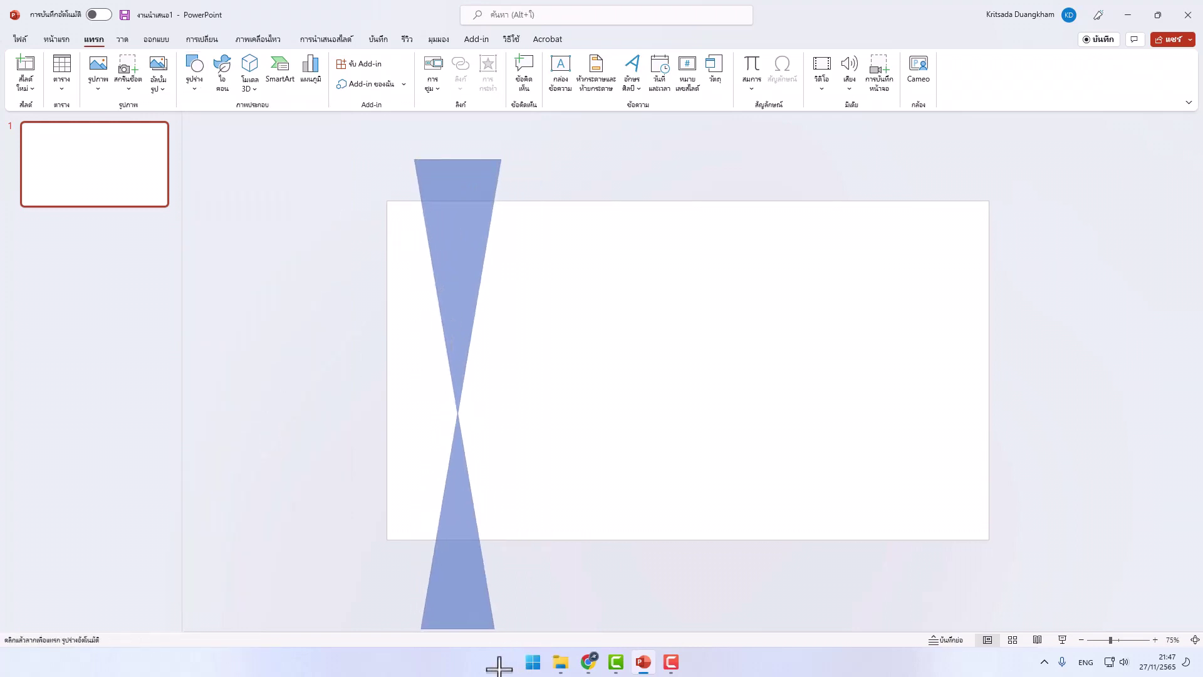
pyautogui.moveTo(501, 667); pyautogui.dragTo(501, 667)
pyautogui.keyDown('ctrl'); pyautogui.scroll(2, 479, 263); pyautogui.keyUp('ctrl')
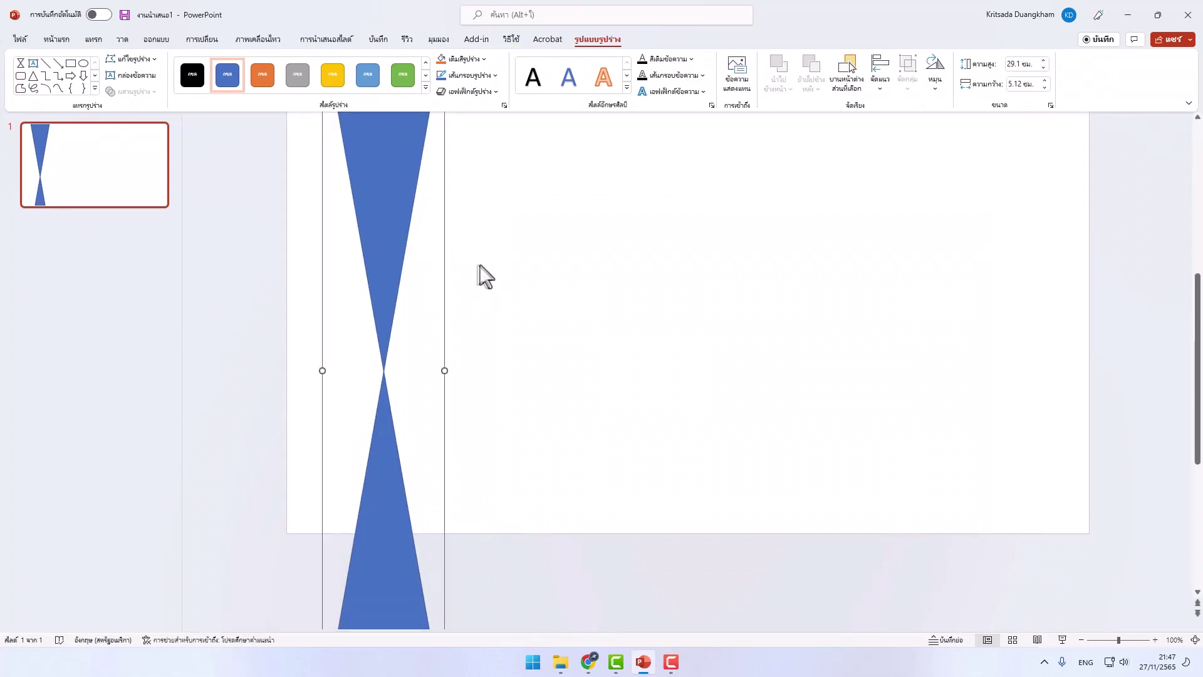
pyautogui.moveTo(398, 224); pyautogui.dragTo(406, 263)
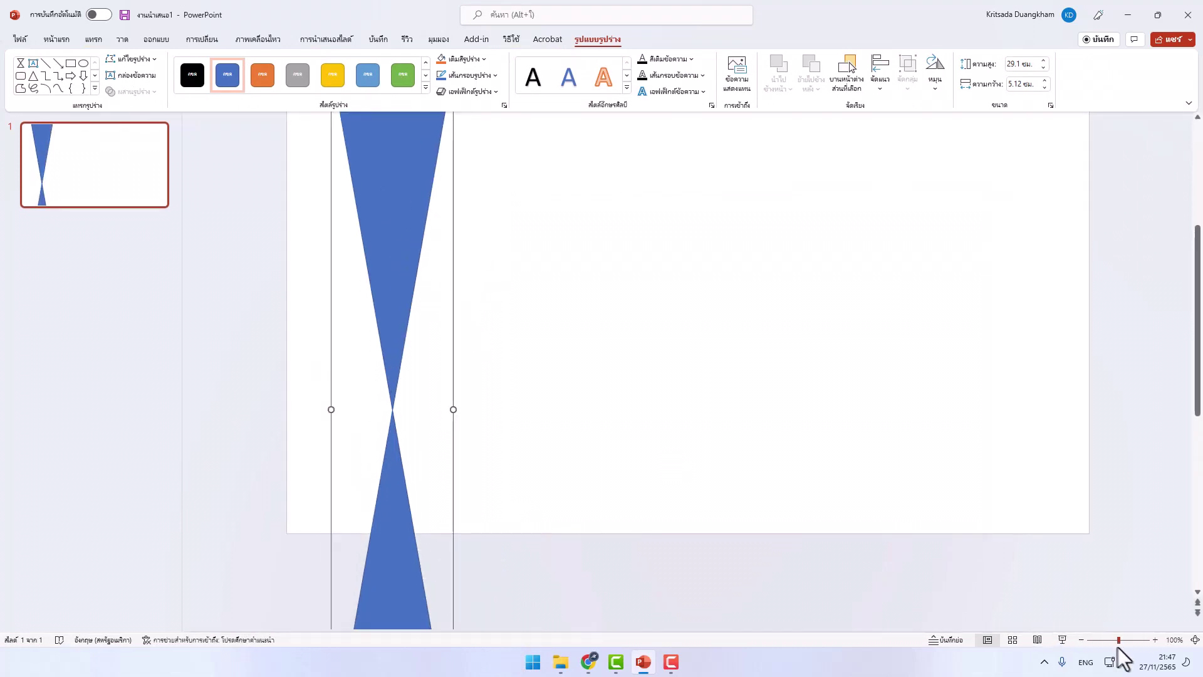
pyautogui.moveTo(1118, 640); pyautogui.dragTo(1105, 640)
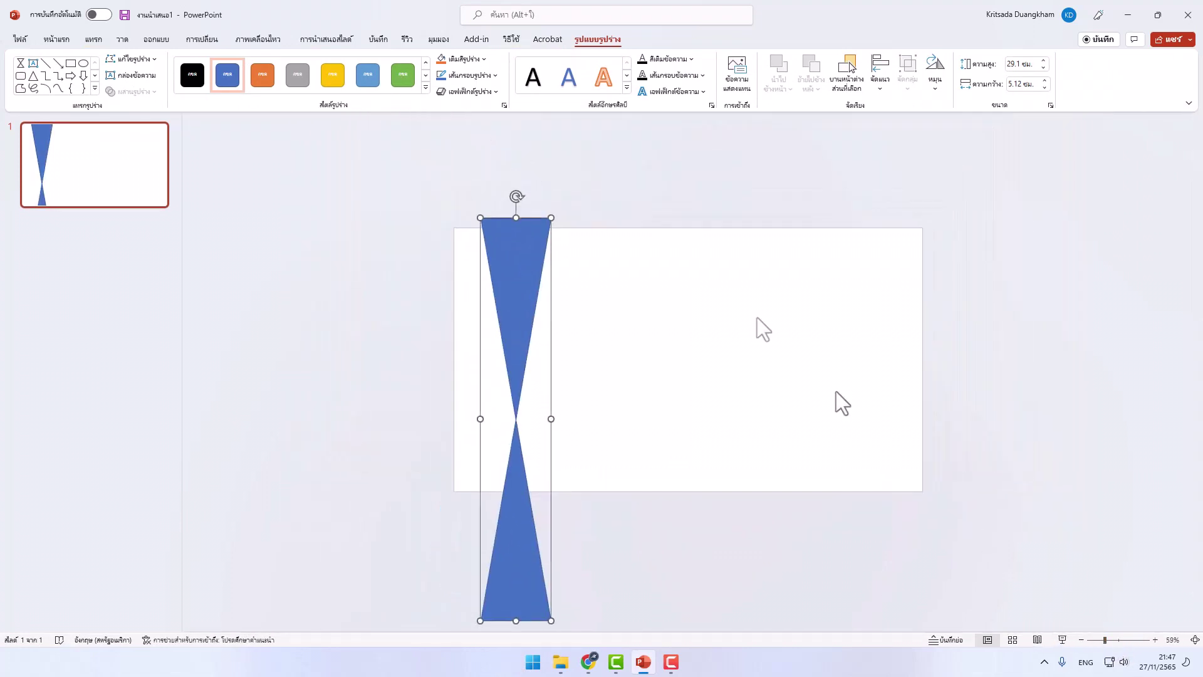
# Resize the hourglass to 44.09 cm tall by 9.95 cm wide, extending past the slide edges
pyautogui.moveTo(515, 217); pyautogui.dragTo(515, 157)
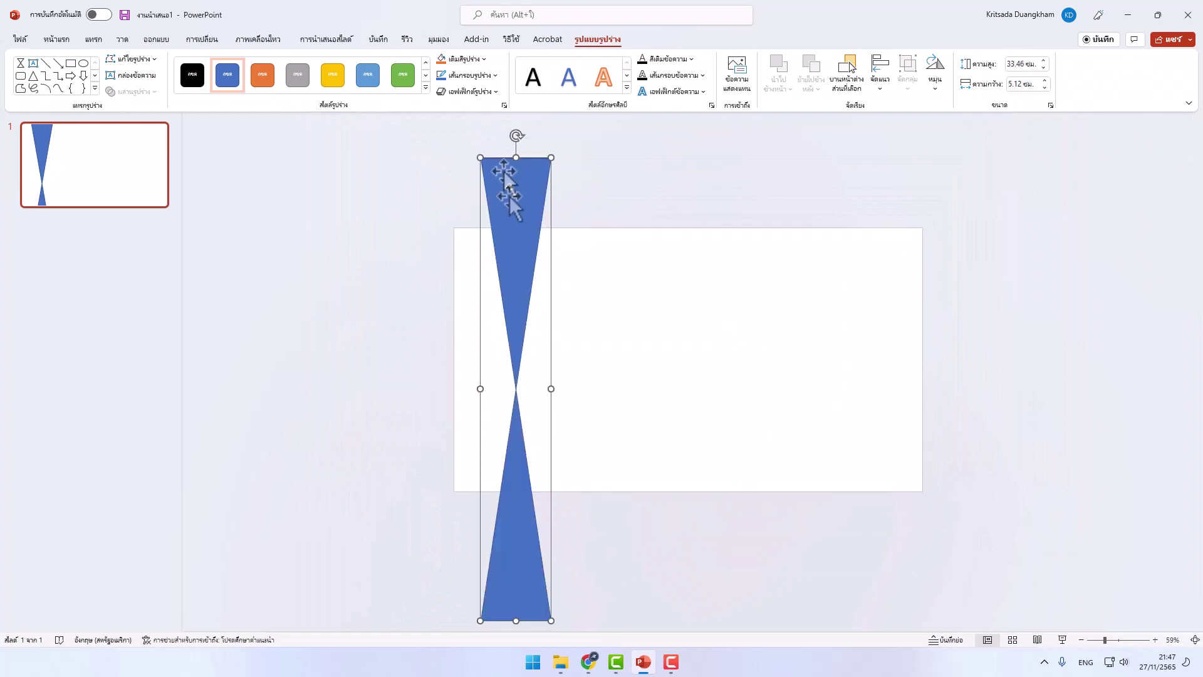
pyautogui.moveTo(516, 157); pyautogui.dragTo(516, 128)
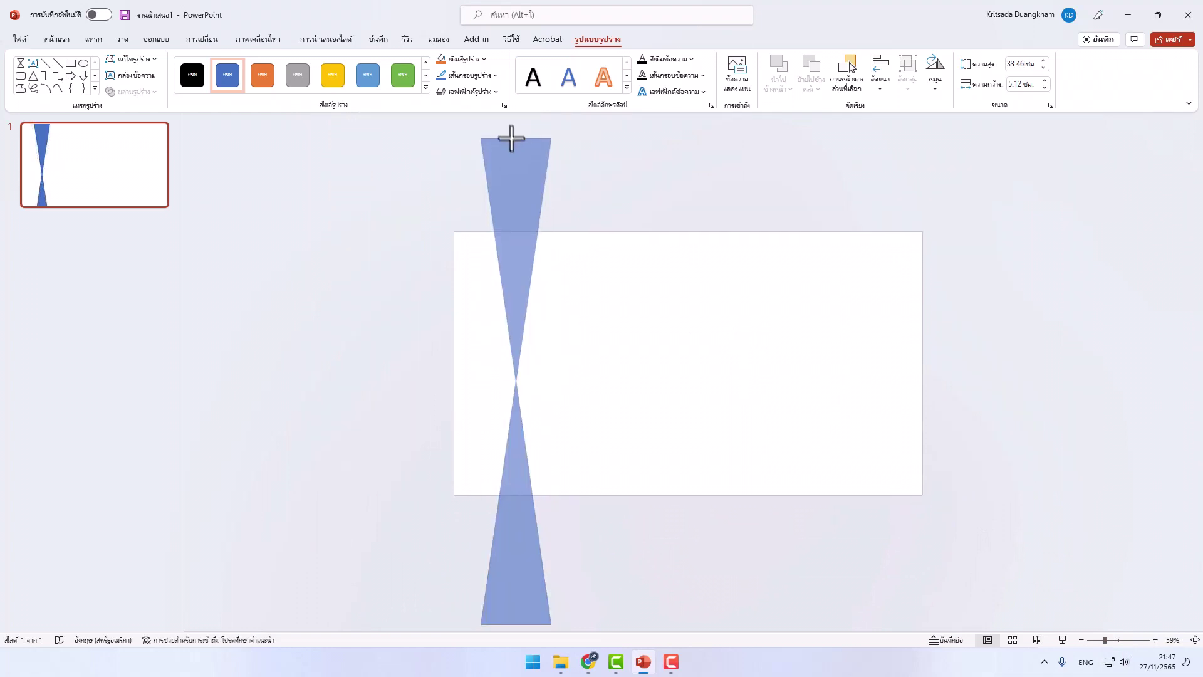
pyautogui.moveTo(550, 378); pyautogui.dragTo(590, 378)
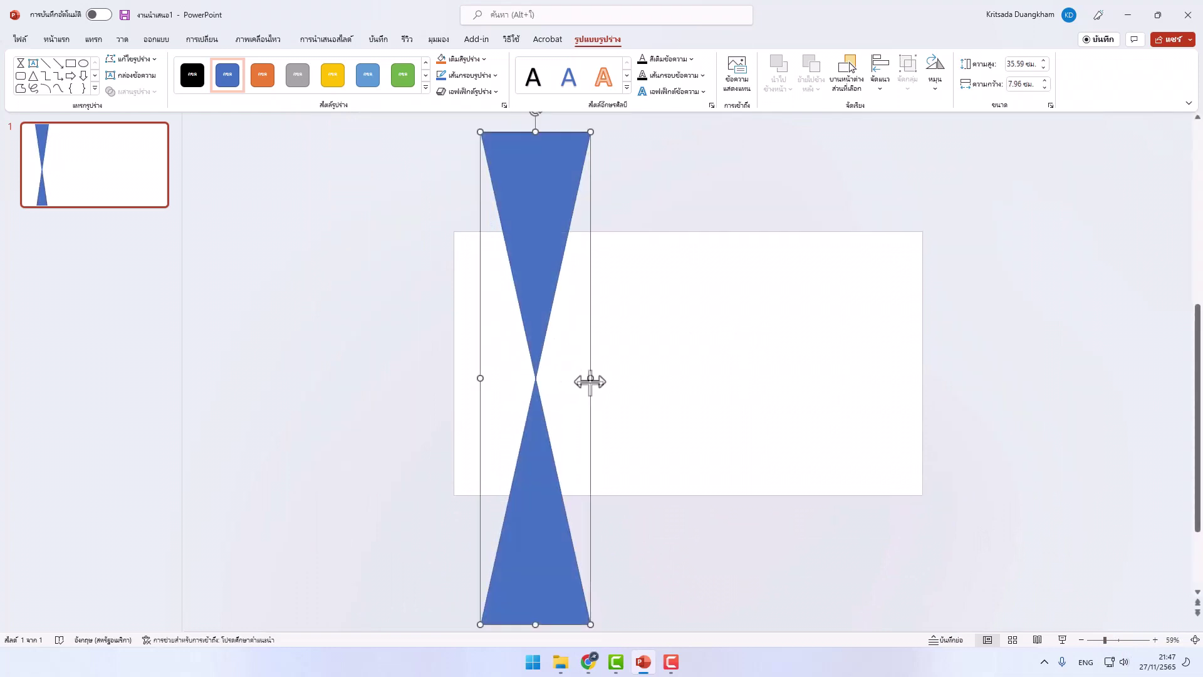
pyautogui.moveTo(537, 287); pyautogui.dragTo(488, 271)
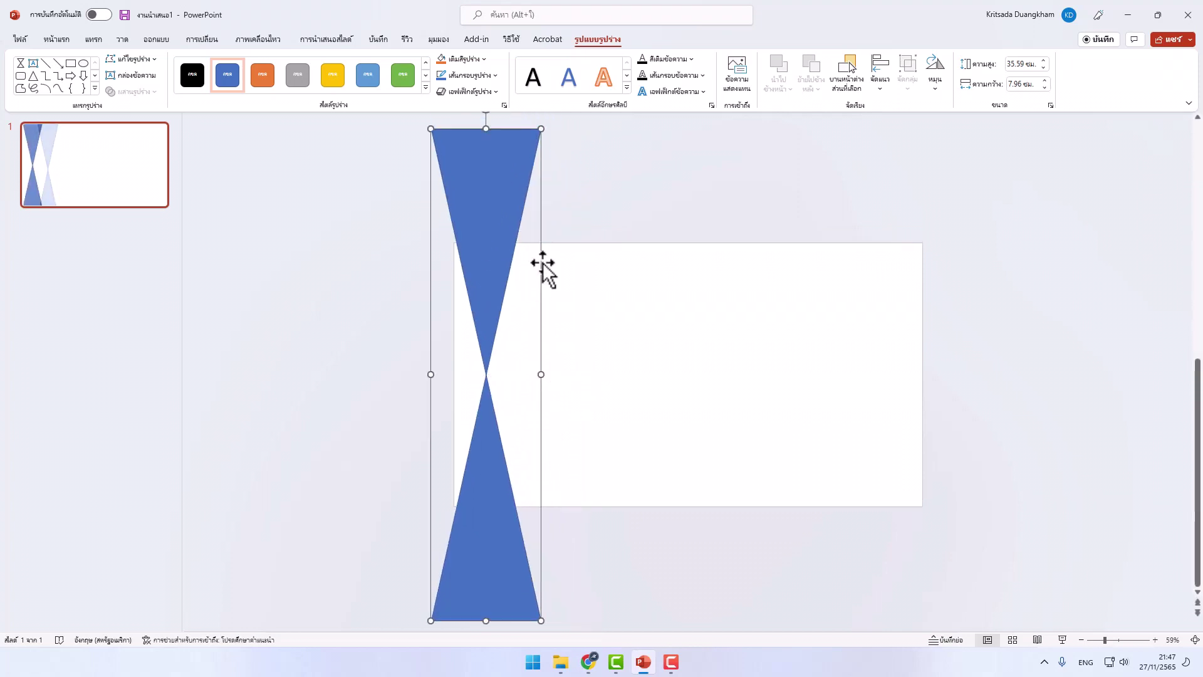
pyautogui.moveTo(486, 620); pyautogui.dragTo(486, 649)
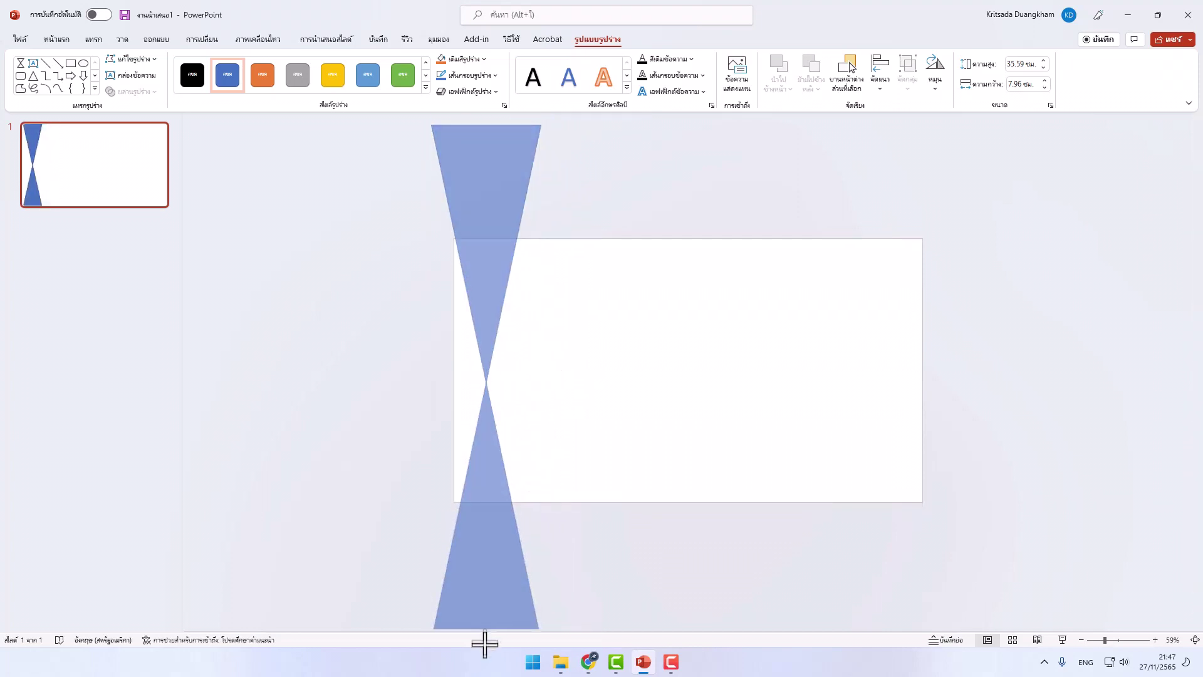
pyautogui.moveTo(1105, 639); pyautogui.dragTo(1100, 639)
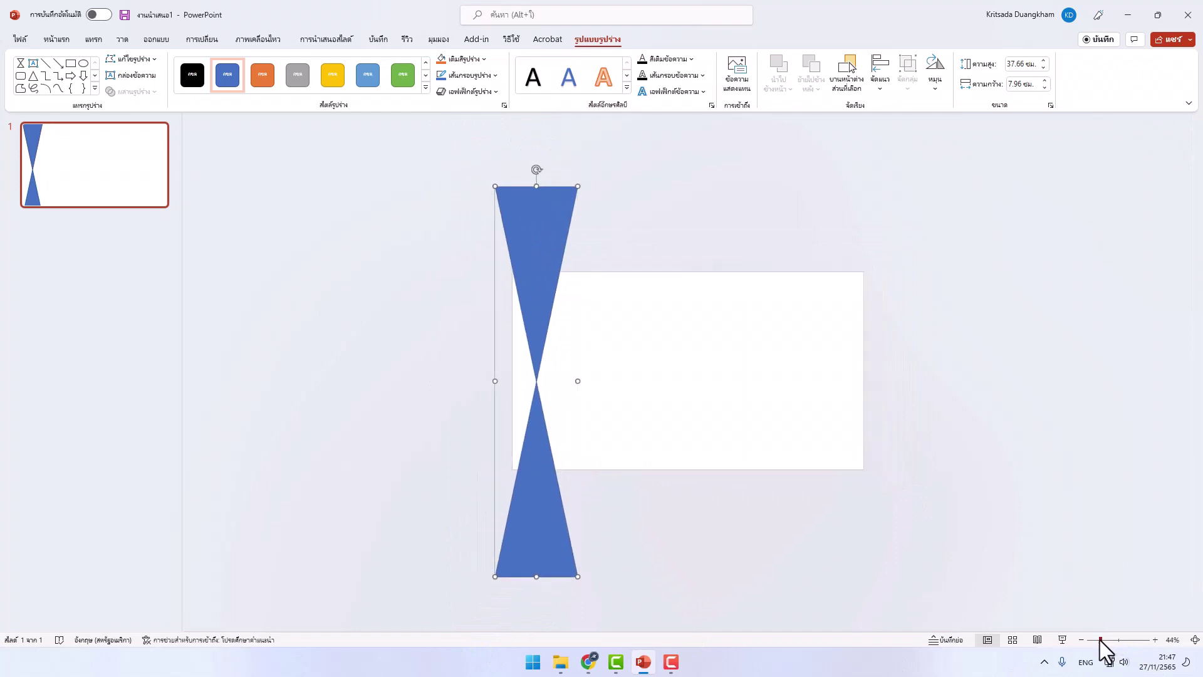
pyautogui.moveTo(536, 185); pyautogui.dragTo(536, 147)
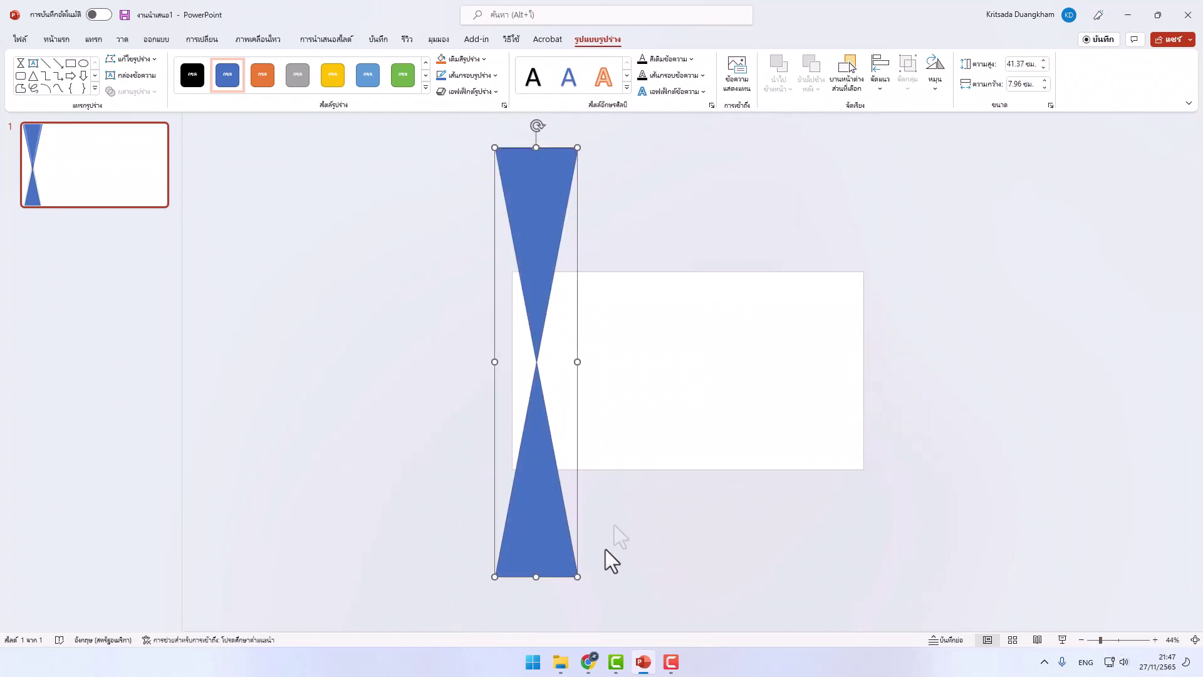
pyautogui.moveTo(534, 576); pyautogui.dragTo(536, 605)
pyautogui.moveTo(494, 376); pyautogui.dragTo(474, 375)
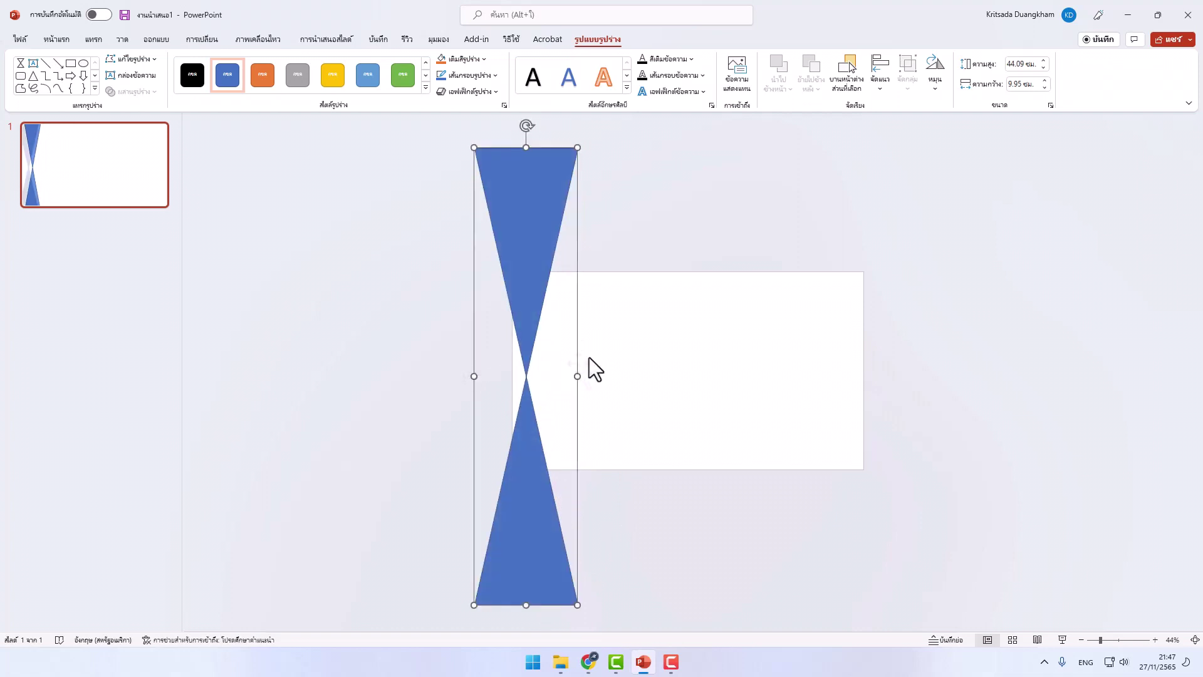
# Apply the translucent yellow shape style preset to the hourglass
pyautogui.click(425, 88)
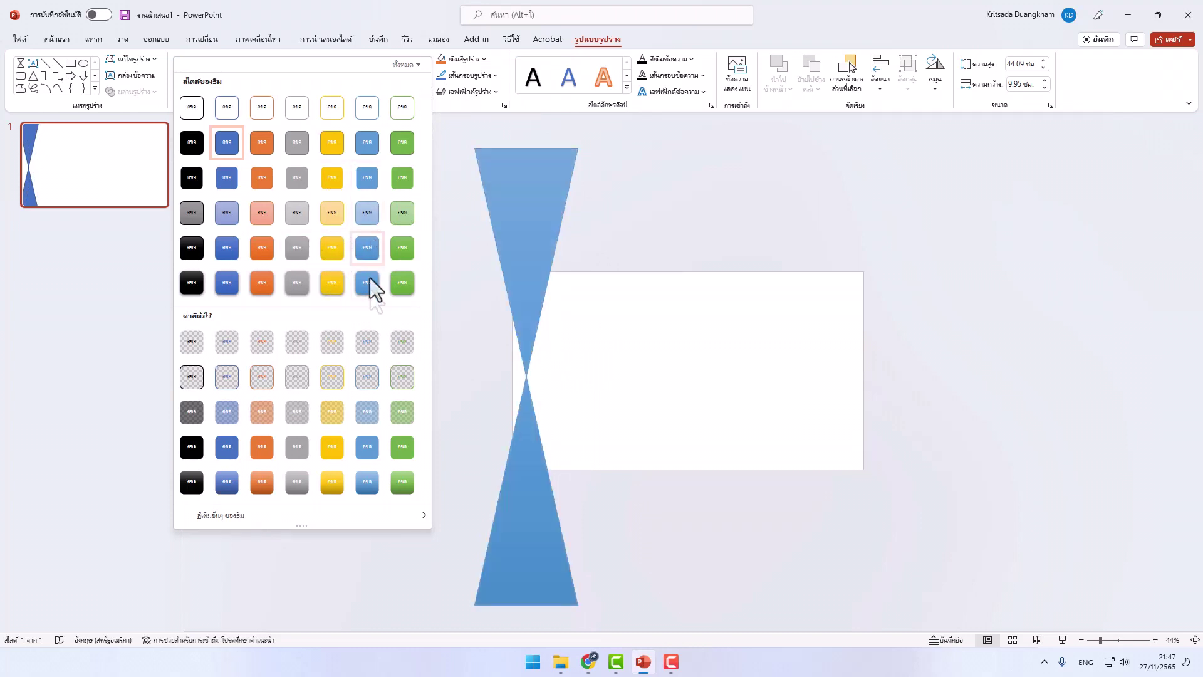
pyautogui.click(332, 412)
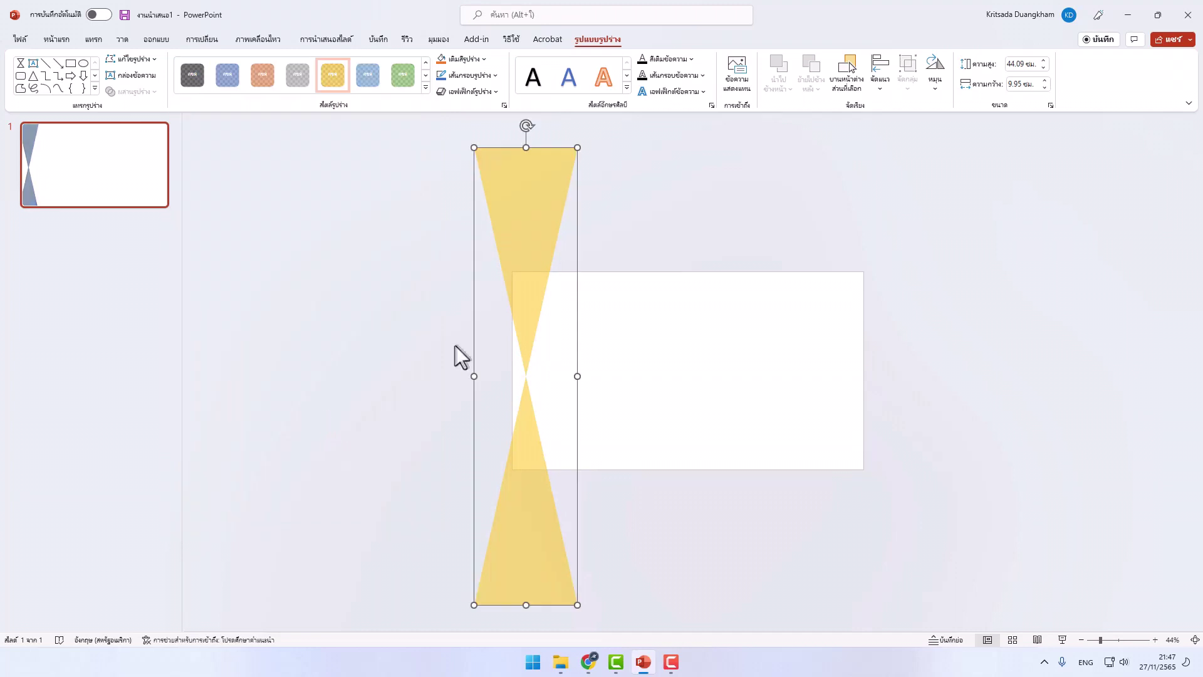
pyautogui.click(670, 315)
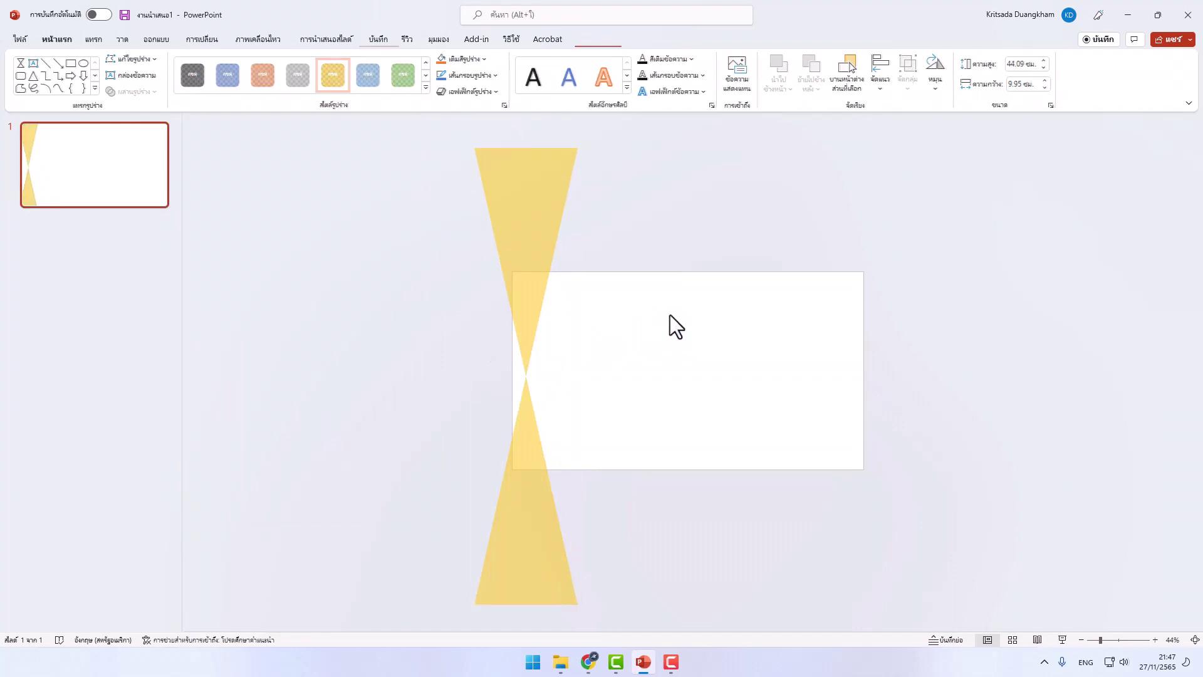
pyautogui.click(516, 206)
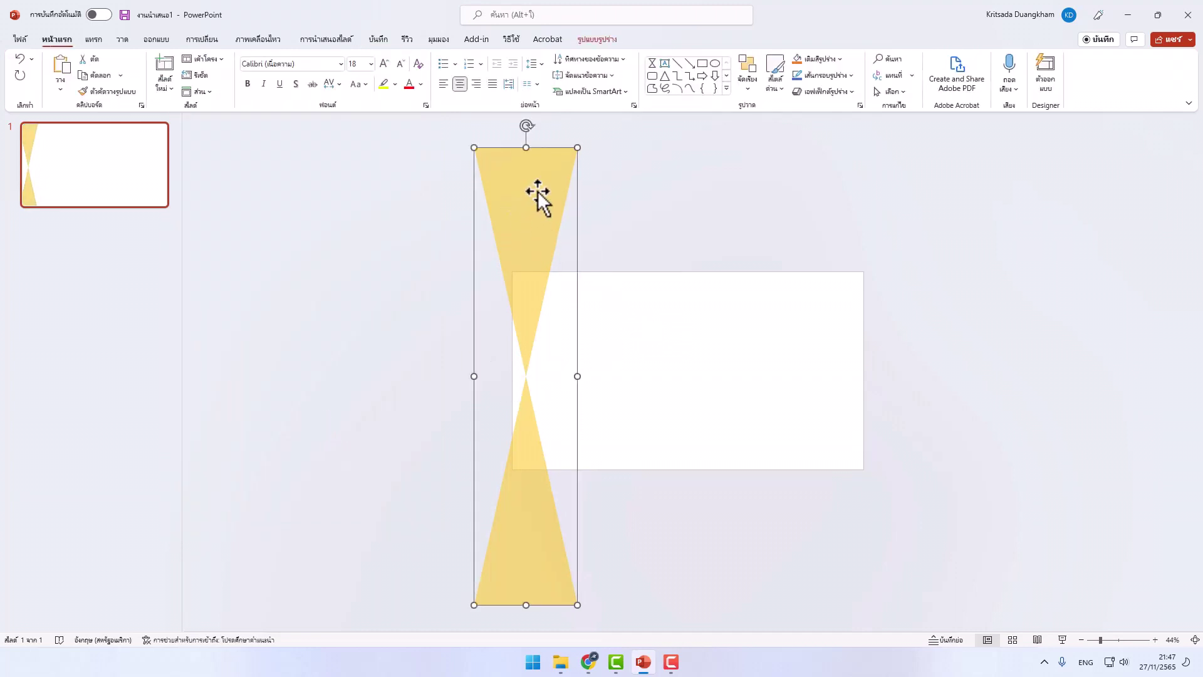
# Copy and paste the hourglass, rotating the copy to lie horizontally
pyautogui.rightClick(538, 191)
pyautogui.click(582, 237)
pyautogui.rightClick(542, 215)
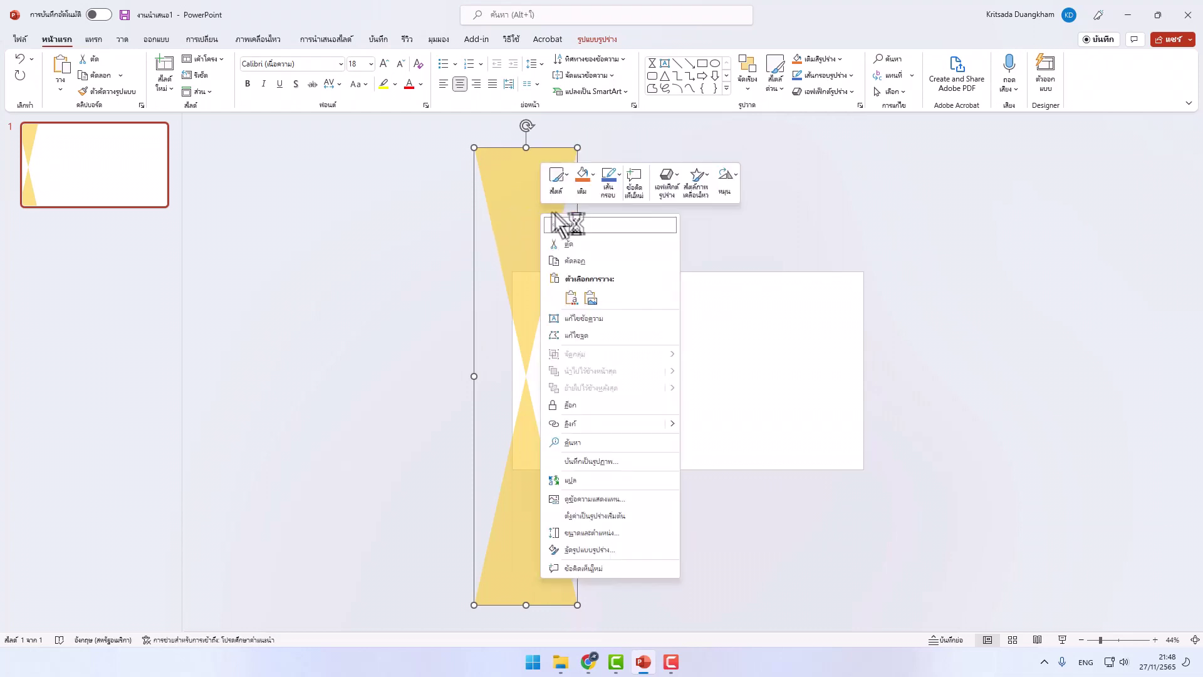
pyautogui.click(581, 258)
pyautogui.rightClick(438, 210)
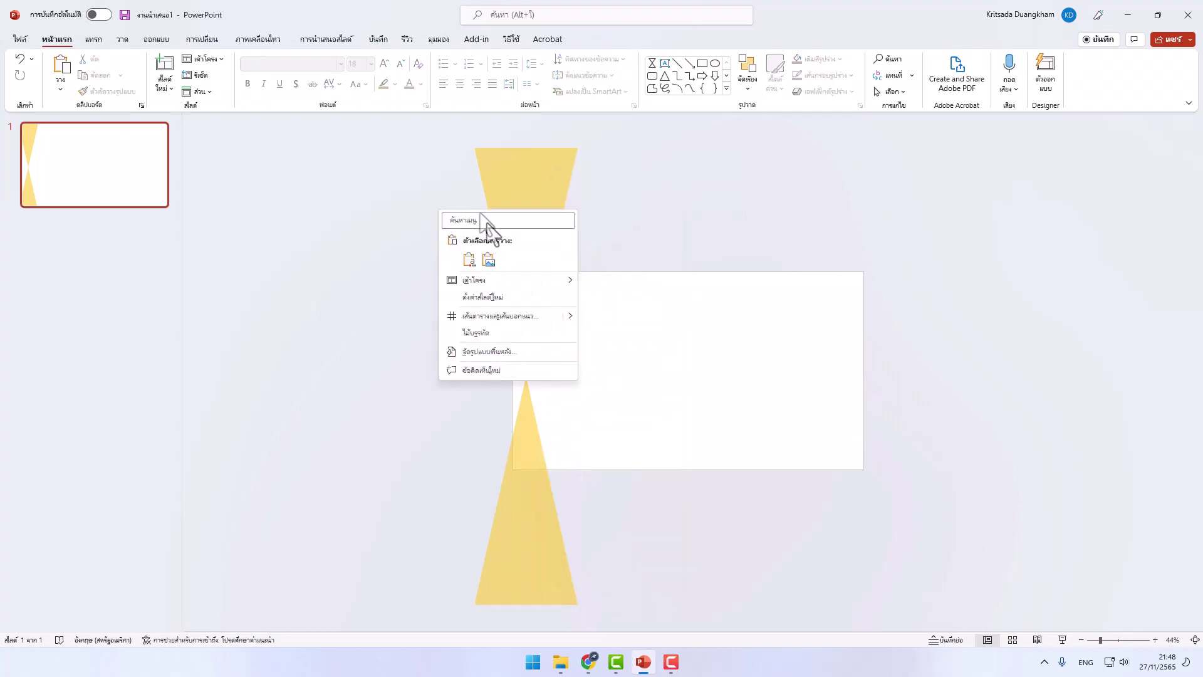
pyautogui.click(468, 260)
pyautogui.moveTo(526, 128)
pyautogui.mouseDown()
pyautogui.moveTo(371, 290)
pyautogui.moveTo(373, 382)
pyautogui.moveTo(396, 381)
pyautogui.mouseUp()
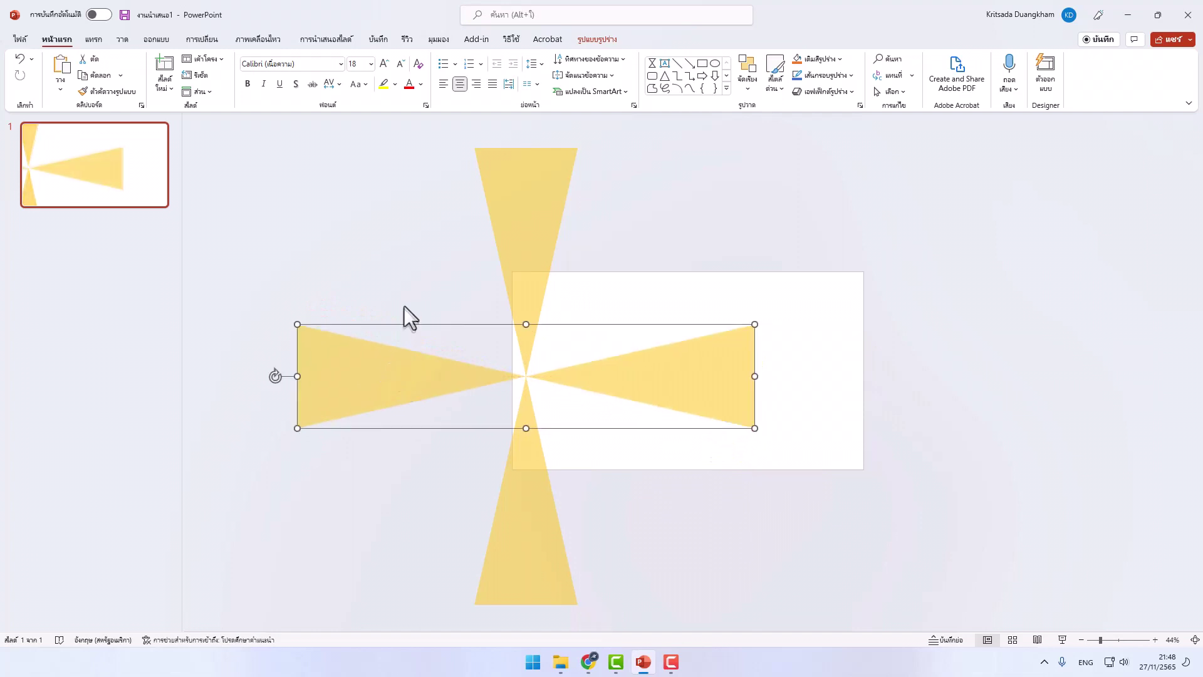
pyautogui.click(498, 351)
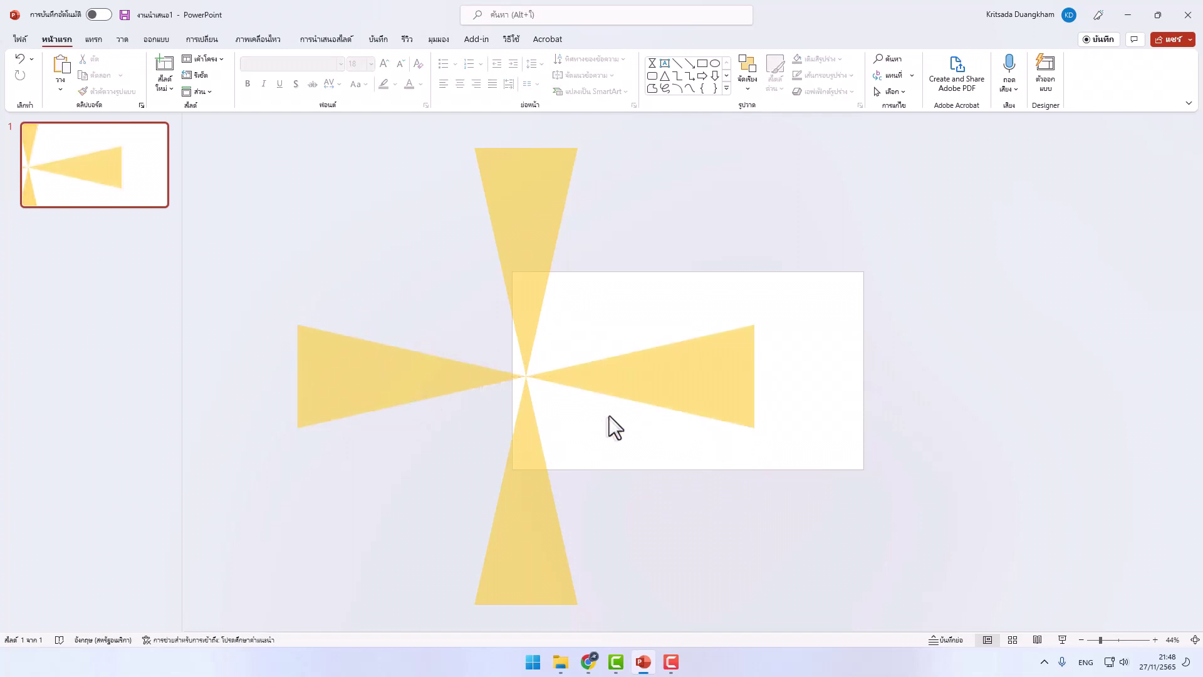
pyautogui.click(419, 381)
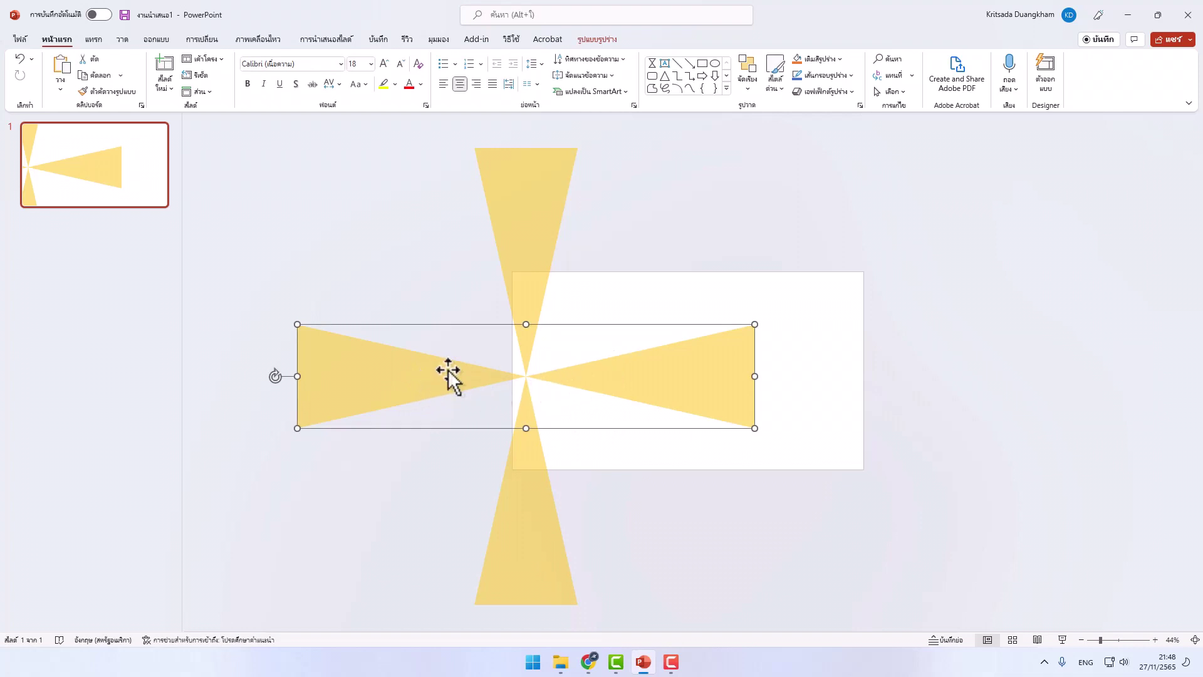
# Paste another copy and rotate it about 45° onto one diagonal
pyautogui.rightClick(403, 376)
pyautogui.click(342, 361)
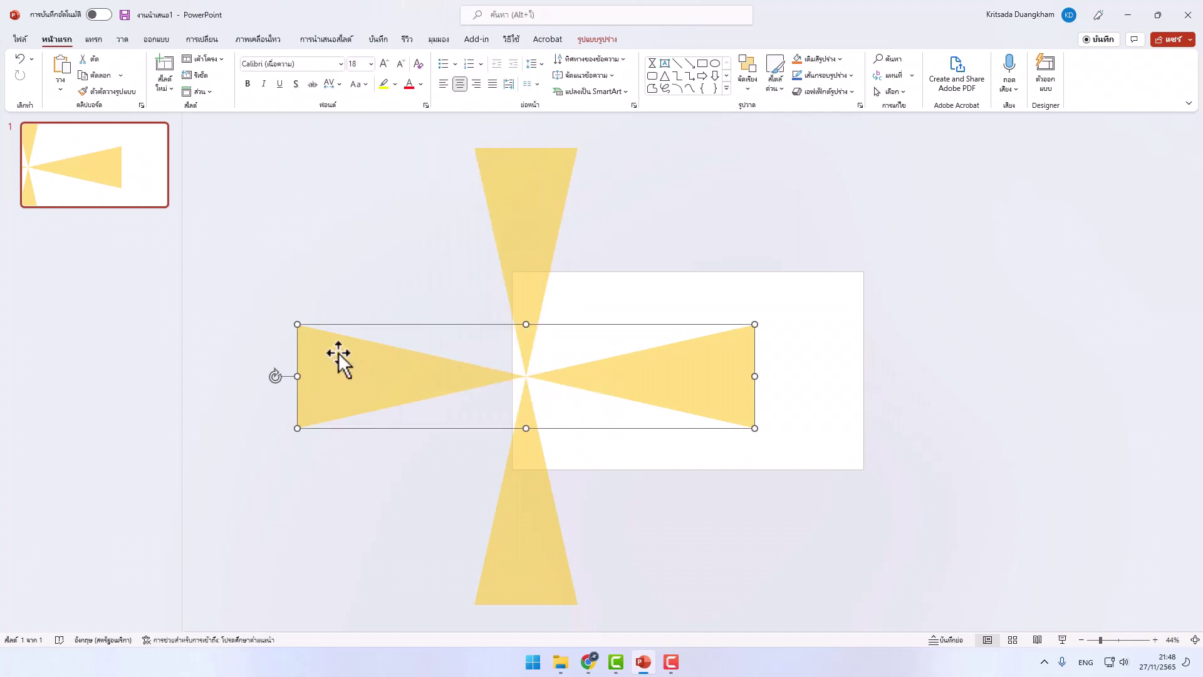
pyautogui.rightClick(358, 328)
pyautogui.click(406, 377)
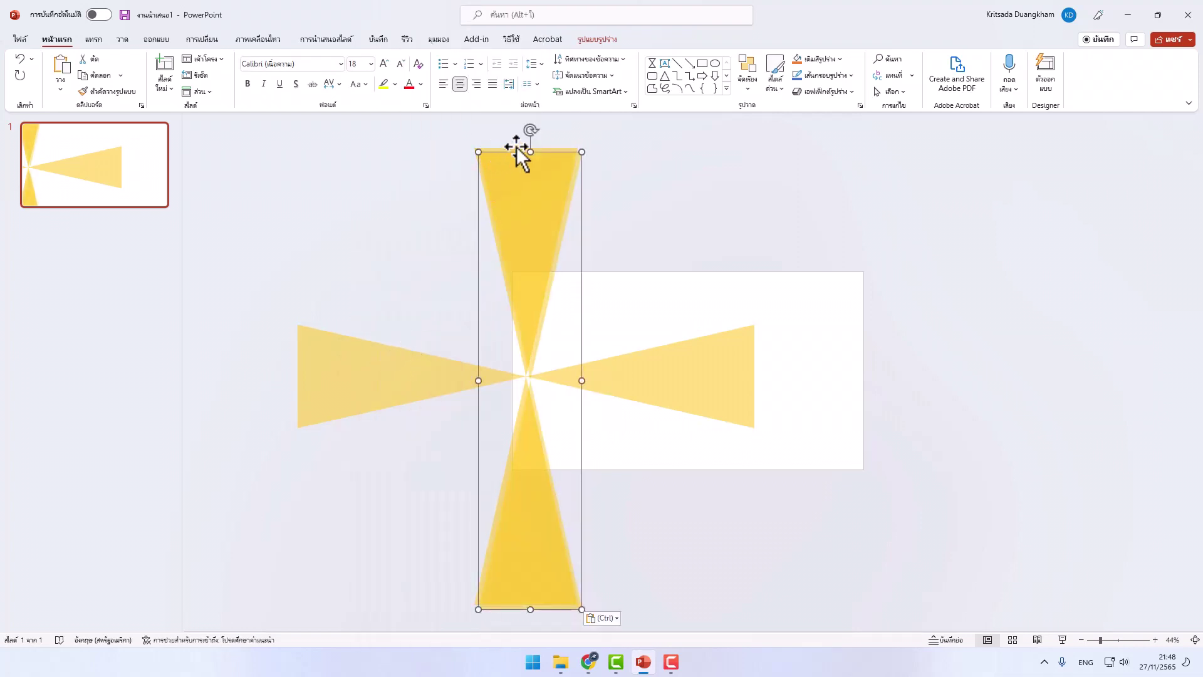
pyautogui.moveTo(530, 130)
pyautogui.mouseDown()
pyautogui.moveTo(389, 229)
pyautogui.moveTo(424, 242)
pyautogui.mouseUp()
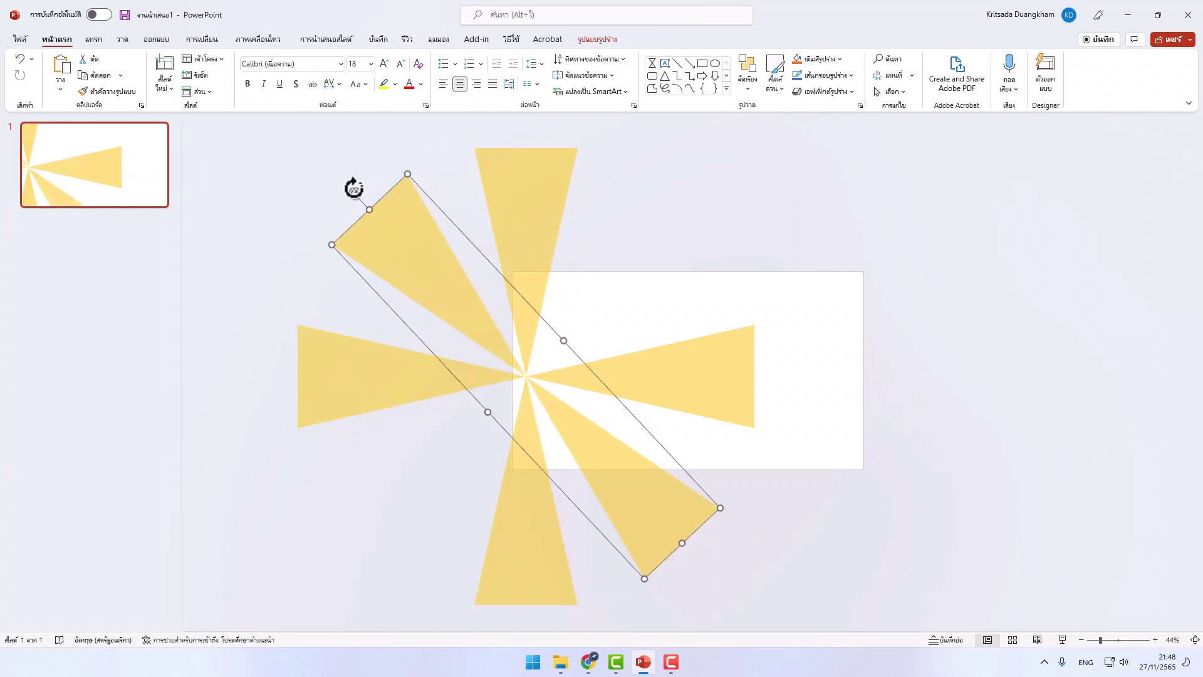
pyautogui.click(903, 297)
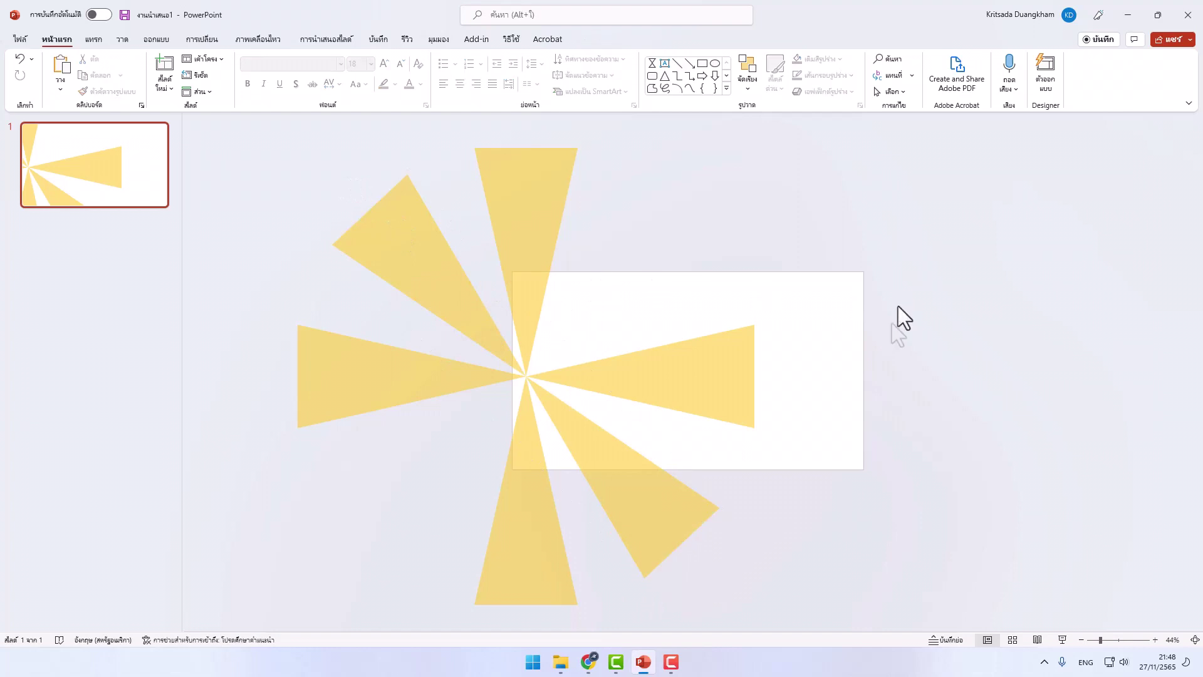
pyautogui.click(404, 266)
pyautogui.moveTo(355, 192); pyautogui.dragTo(346, 199)
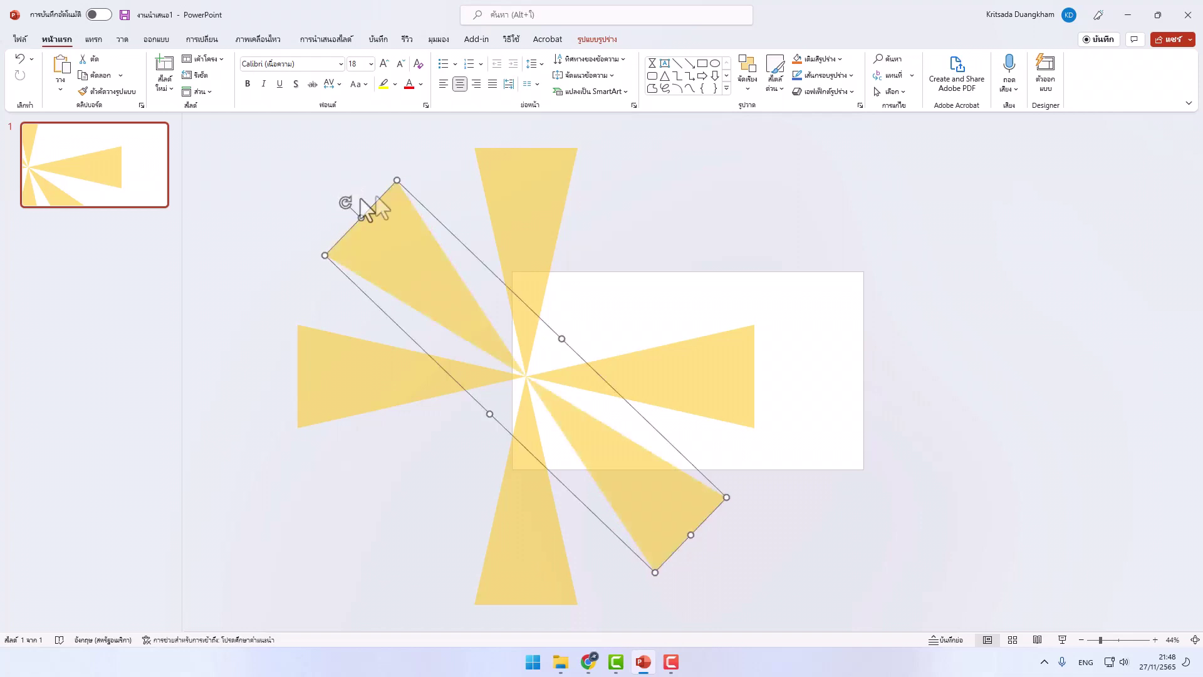
# Paste a third copy and rotate it onto the opposite diagonal
pyautogui.rightClick(446, 163)
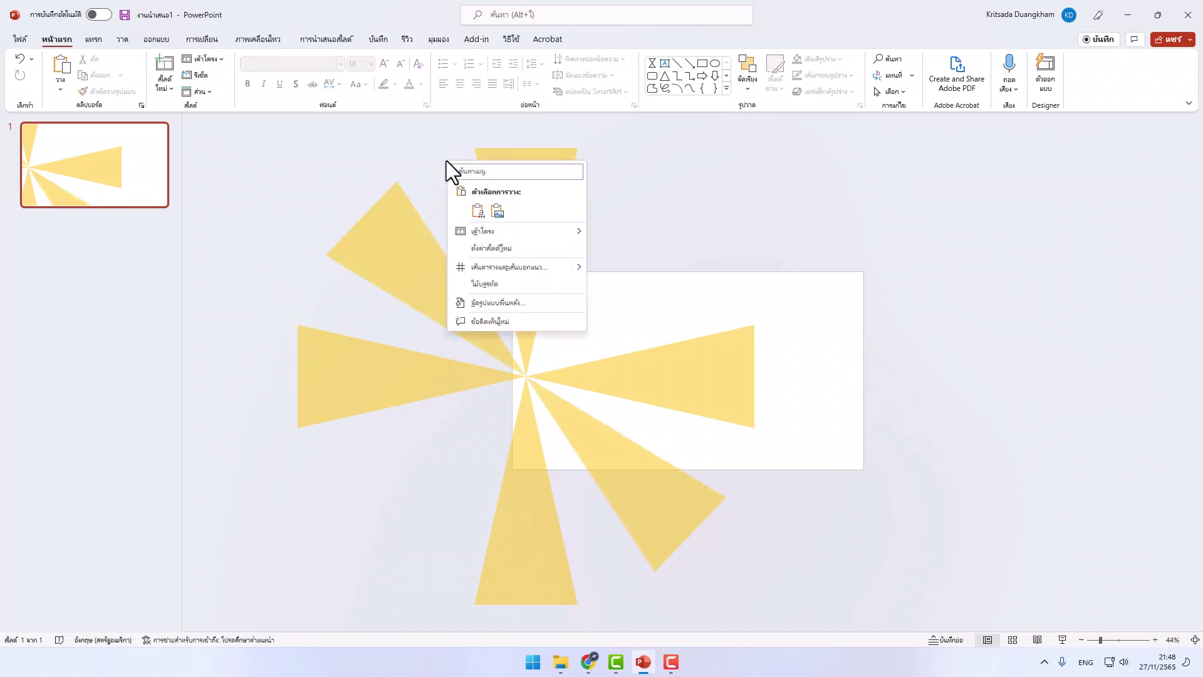
pyautogui.click(475, 208)
pyautogui.moveTo(530, 129)
pyautogui.mouseDown()
pyautogui.moveTo(655, 263)
pyautogui.moveTo(646, 281)
pyautogui.mouseUp()
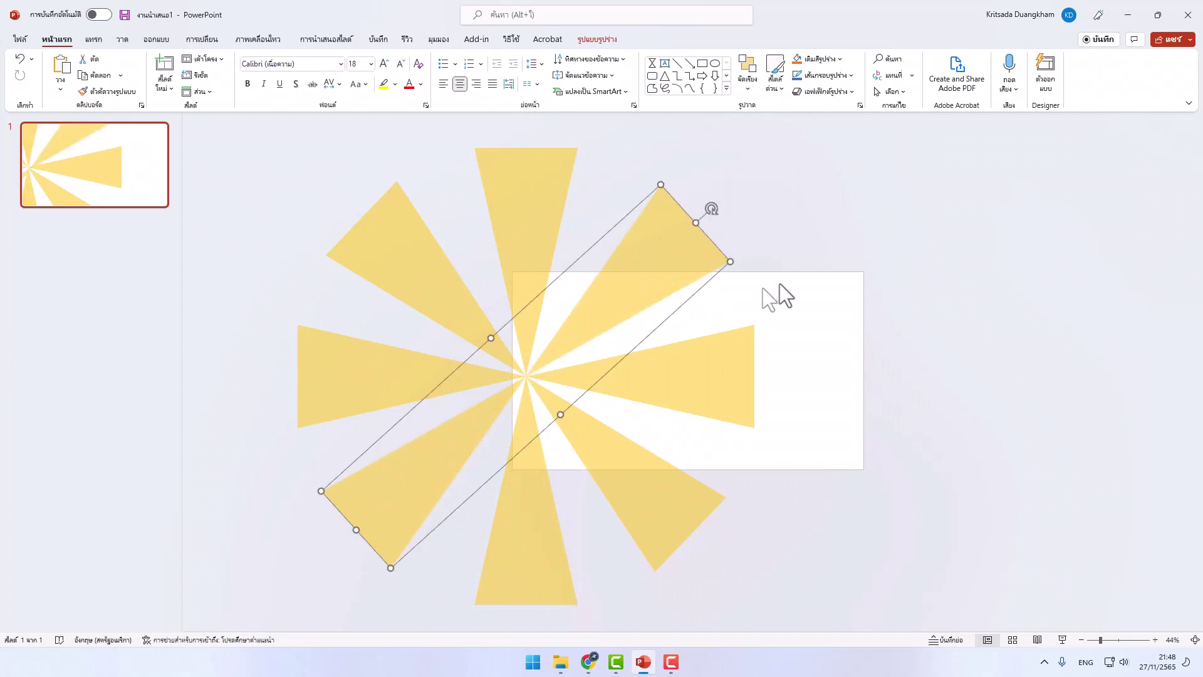
pyautogui.press('Escape')
pyautogui.moveTo(1100, 640); pyautogui.dragTo(1121, 640)
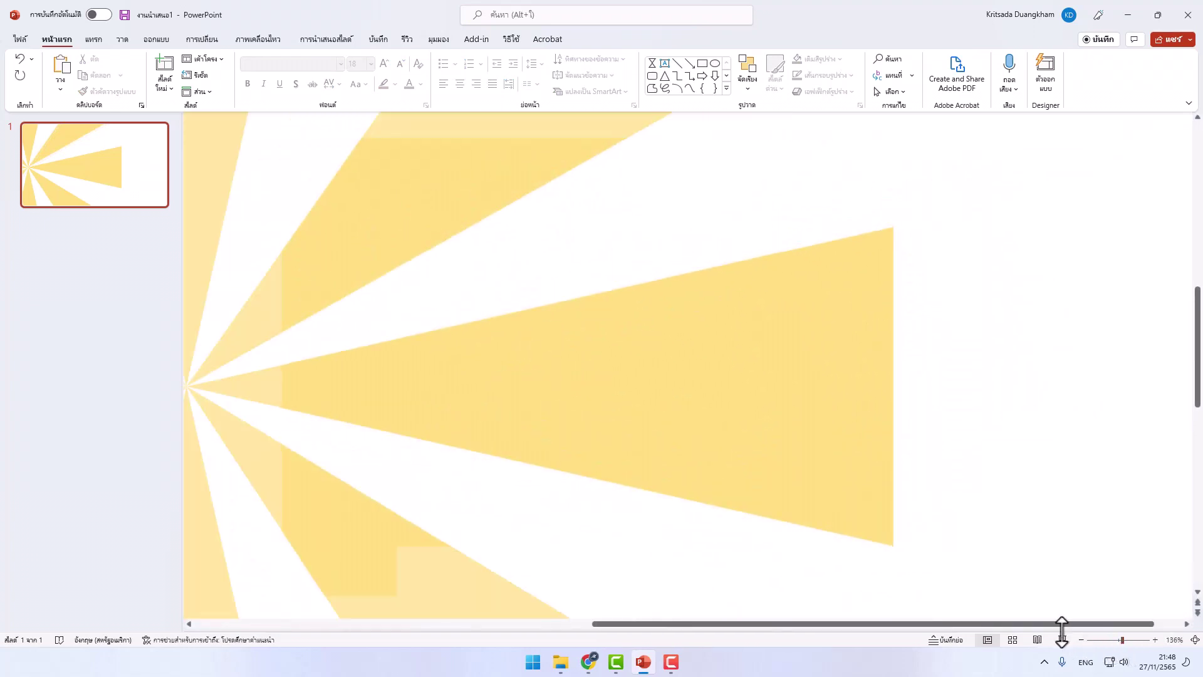
pyautogui.moveTo(1028, 624); pyautogui.dragTo(871, 624)
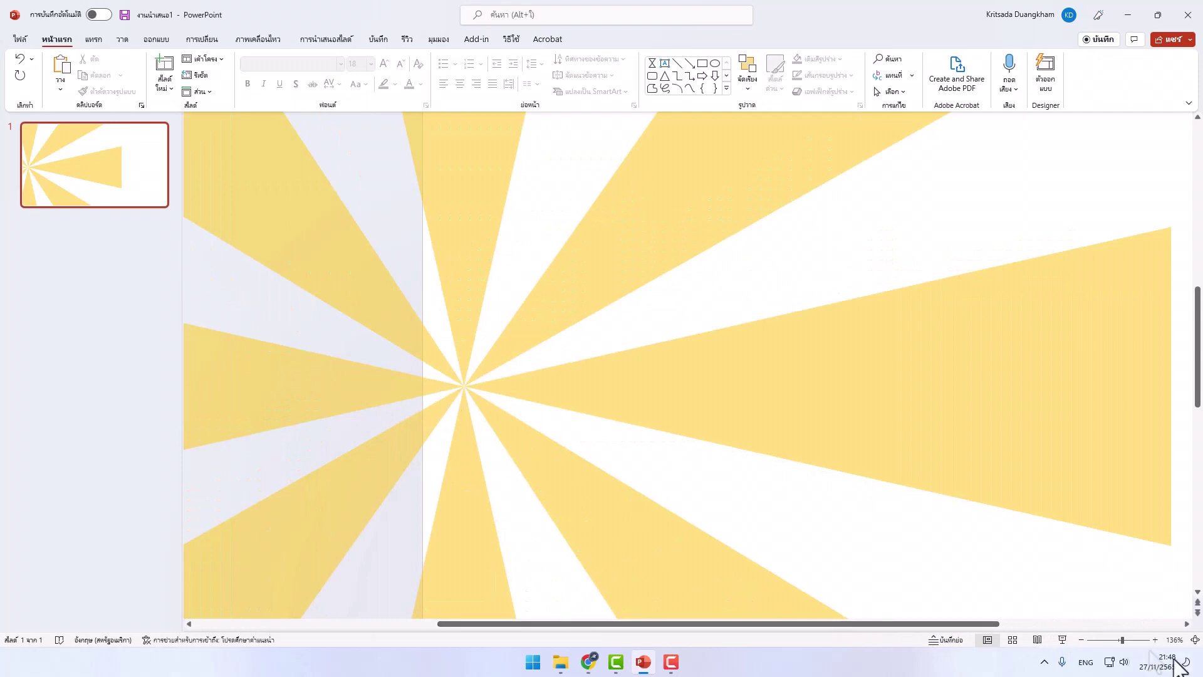
pyautogui.moveTo(1122, 640); pyautogui.dragTo(1092, 641)
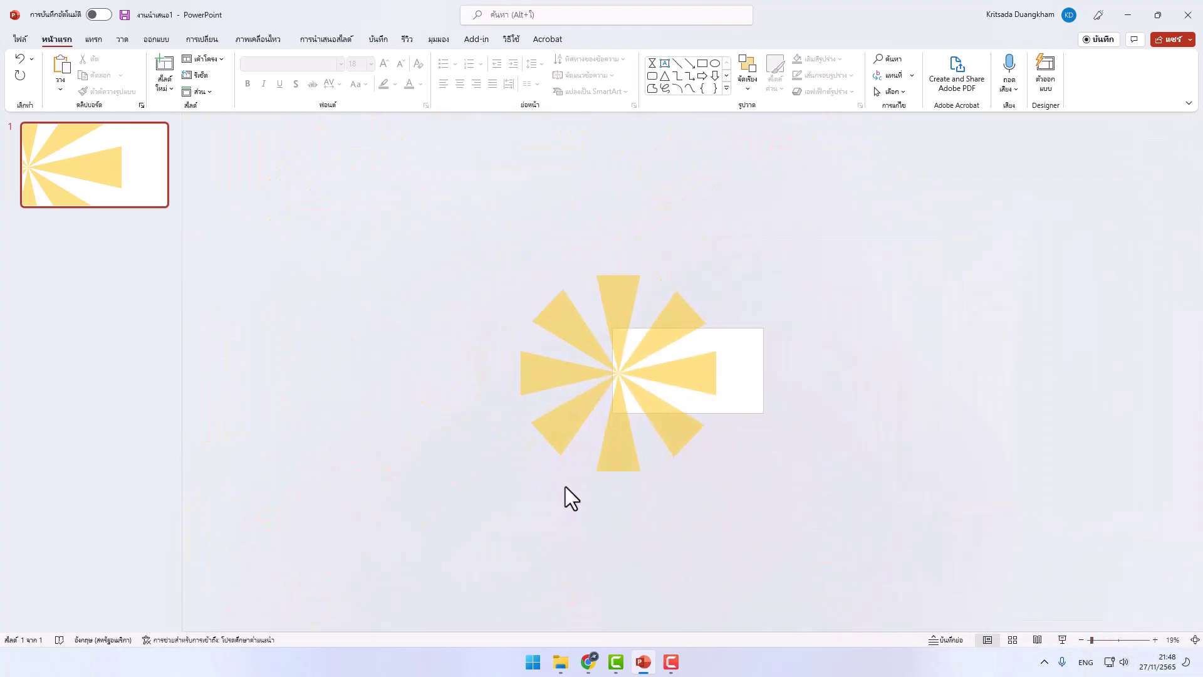
pyautogui.moveTo(427, 533); pyautogui.dragTo(744, 247)
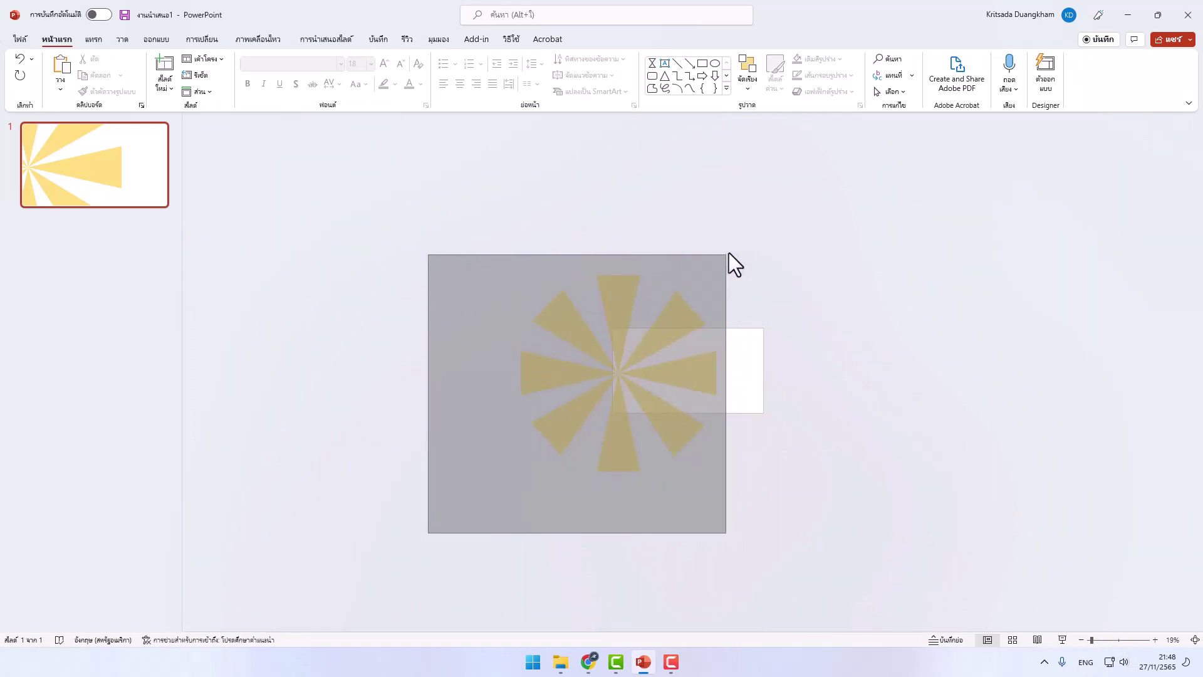
# Select all the yellow ray shapes and group them into one starburst
pyautogui.moveTo(745, 247); pyautogui.dragTo(761, 254)
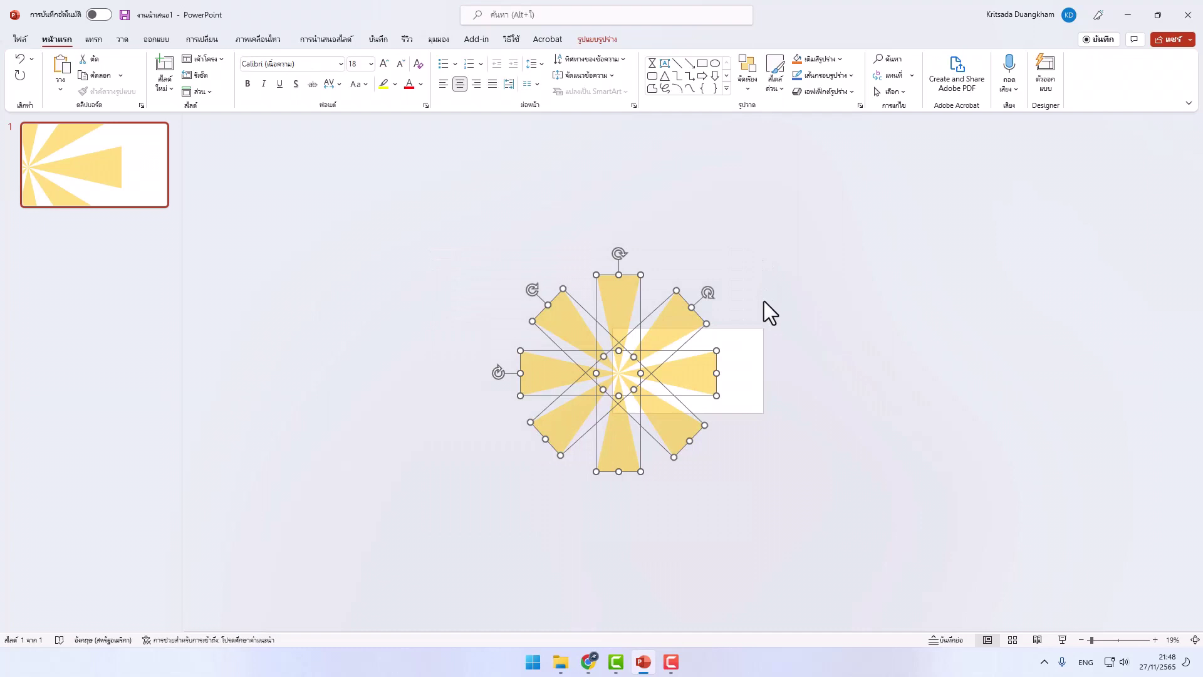
pyautogui.rightClick(682, 332)
pyautogui.moveTo(743, 436)
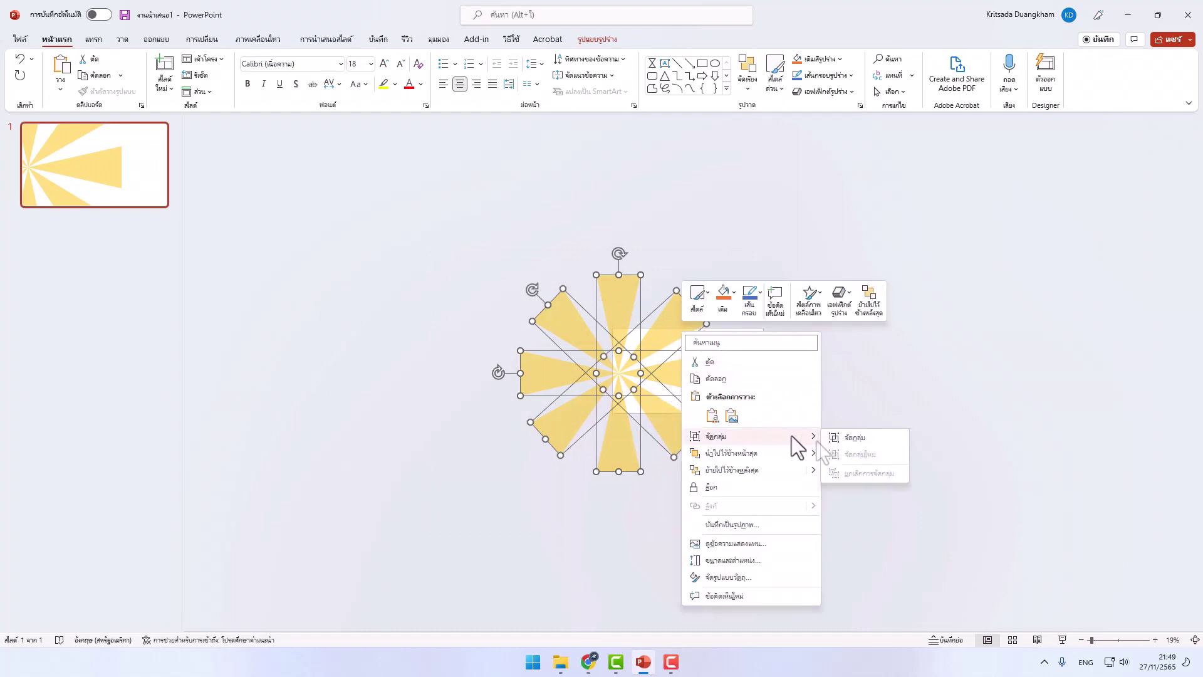
pyautogui.click(842, 439)
pyautogui.click(821, 445)
# Move the grouped starburst so its centre sits on the slide's top-left corner
pyautogui.moveTo(675, 381); pyautogui.dragTo(665, 349)
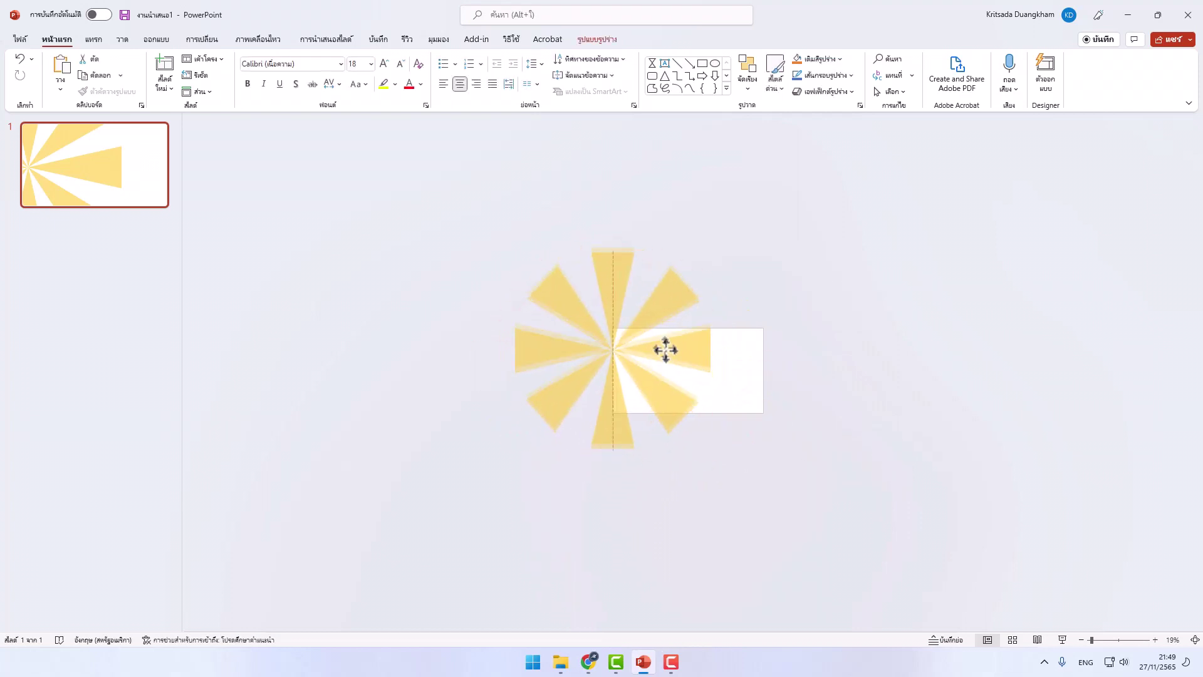
pyautogui.moveTo(665, 350)
pyautogui.mouseDown()
pyautogui.moveTo(685, 351)
pyautogui.moveTo(667, 332)
pyautogui.mouseUp()
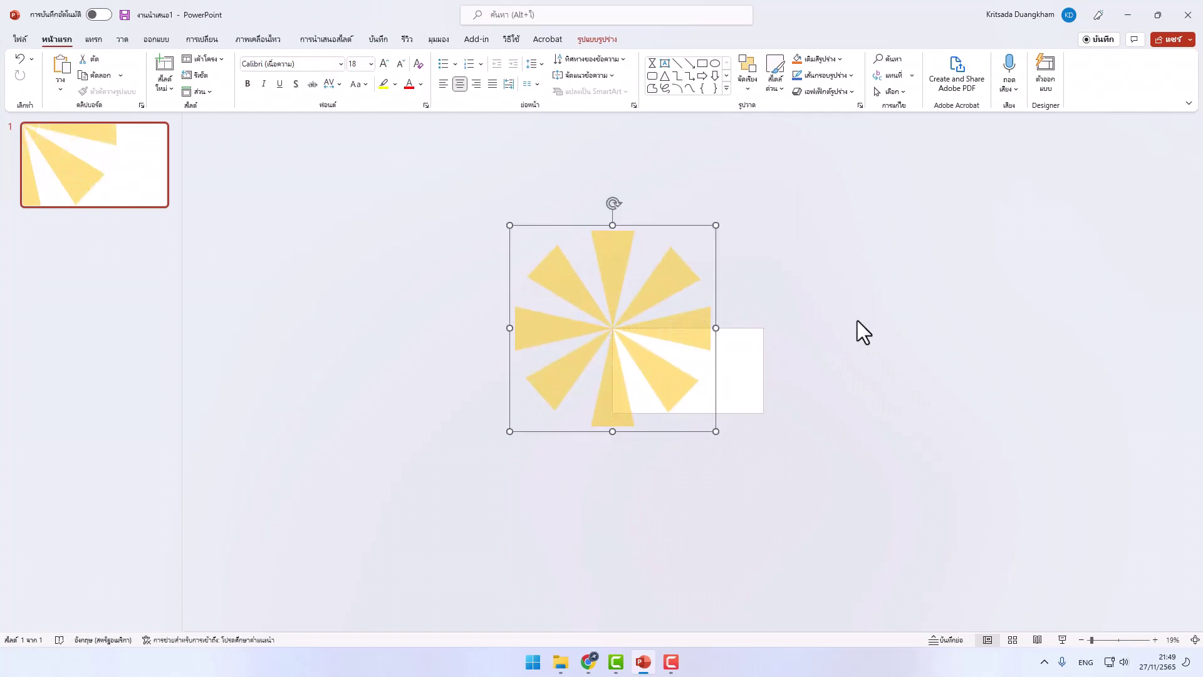
pyautogui.click(258, 43)
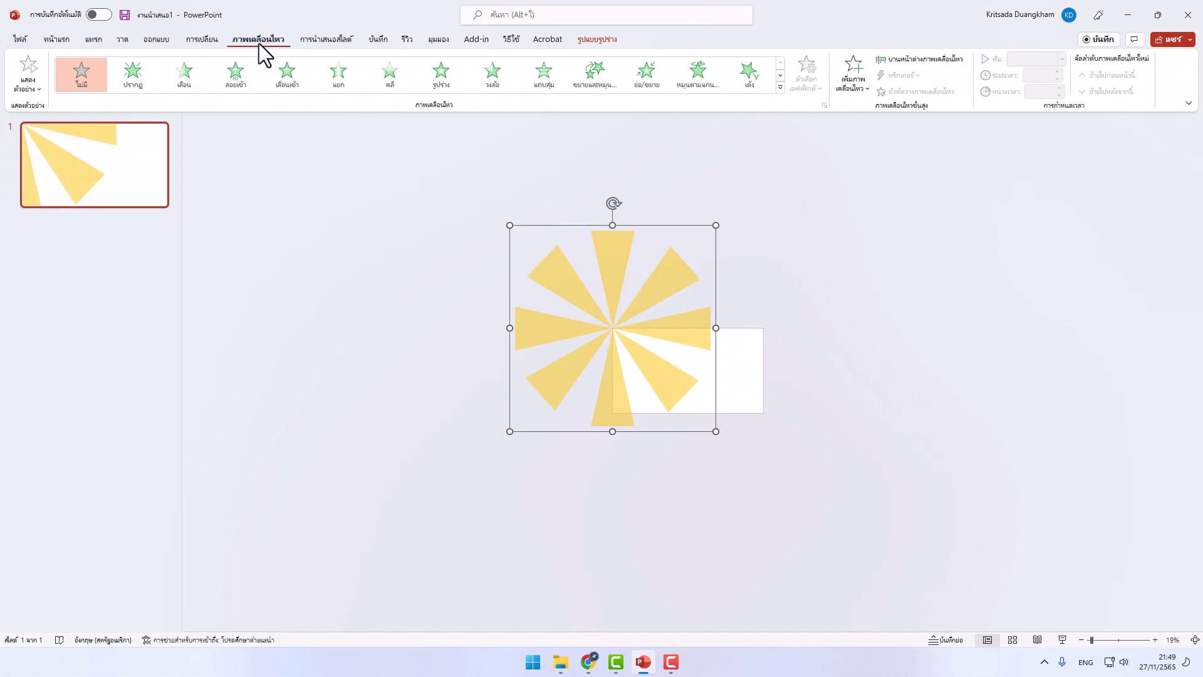
# Give the grouped starburst the Emphasis Spin animation, starting on click with 02.00 duration
pyautogui.click(780, 88)
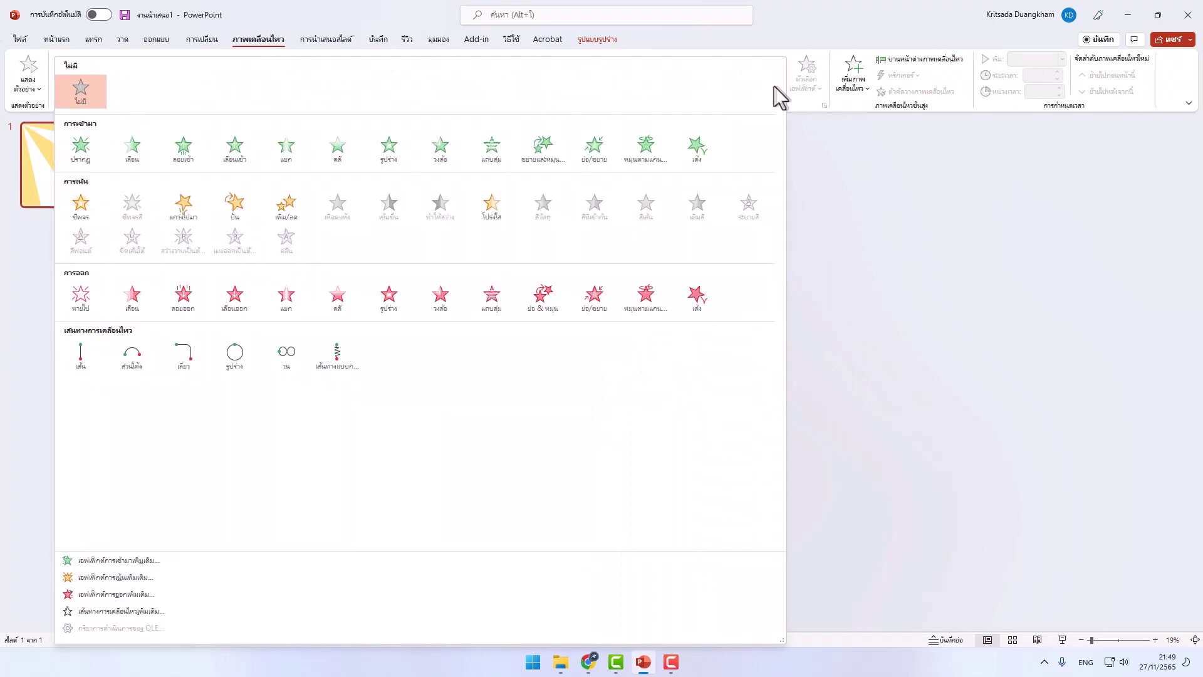
pyautogui.click(226, 211)
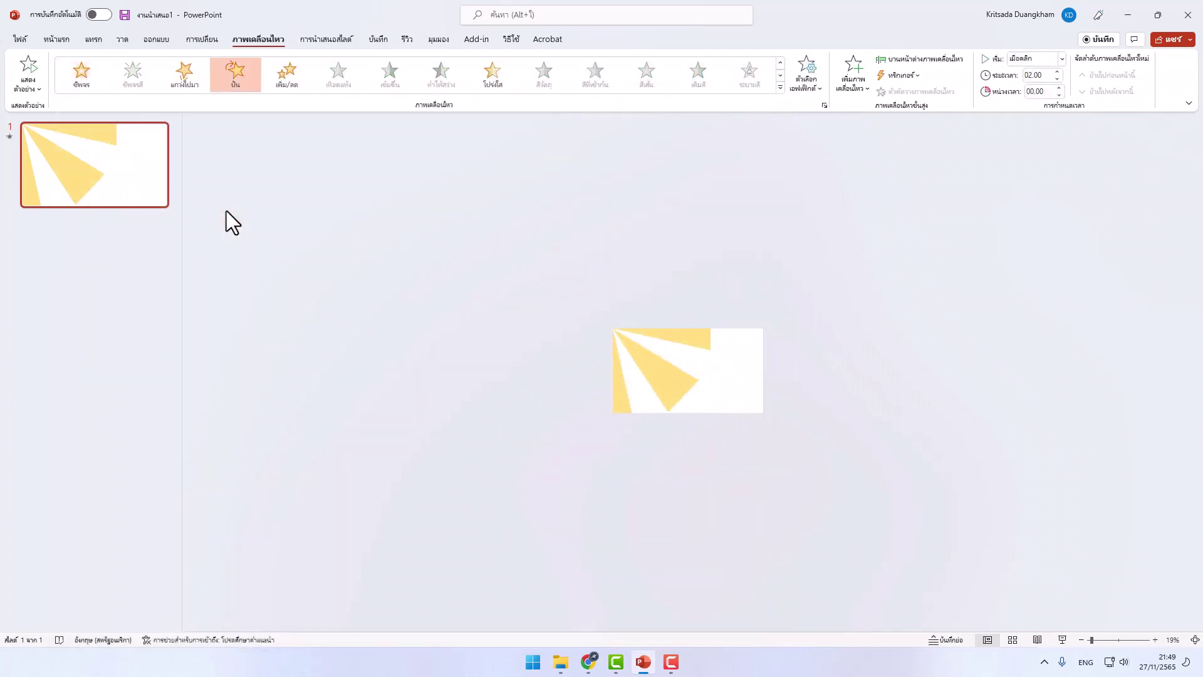
pyautogui.moveTo(1092, 639); pyautogui.dragTo(1103, 639)
pyautogui.click(1198, 523)
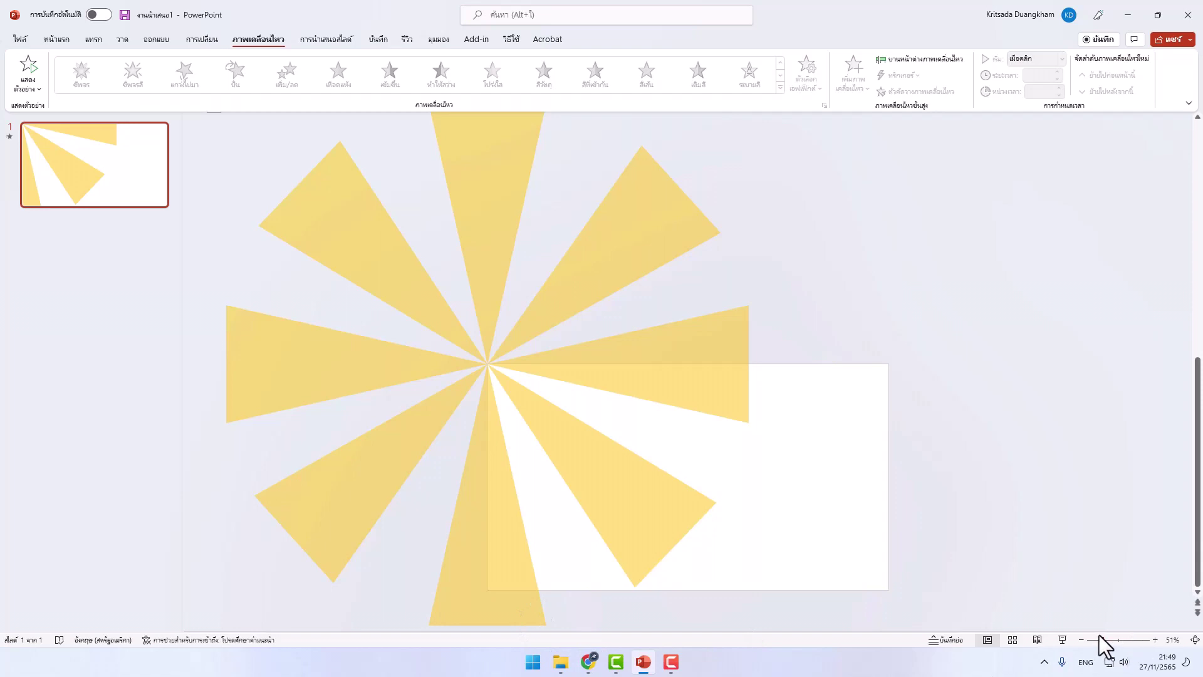
pyautogui.moveTo(1102, 640); pyautogui.dragTo(1106, 639)
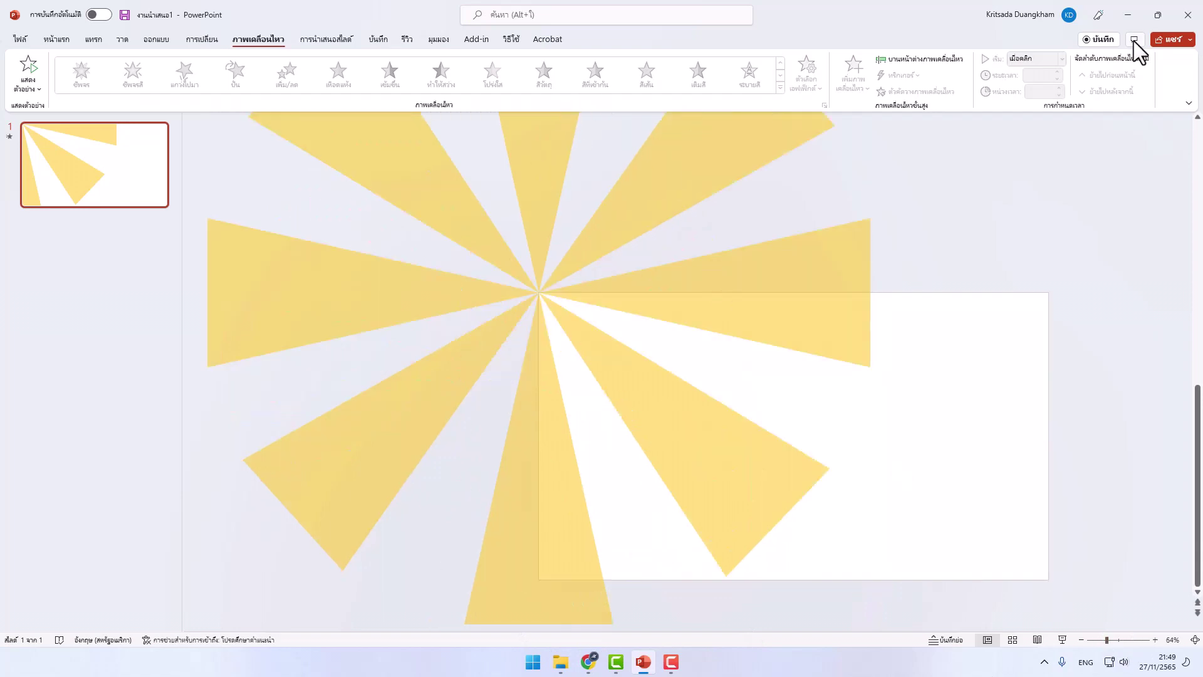
# Preview the slide show, then set the Spin animation's duration to 15 seconds
pyautogui.click(1064, 643)
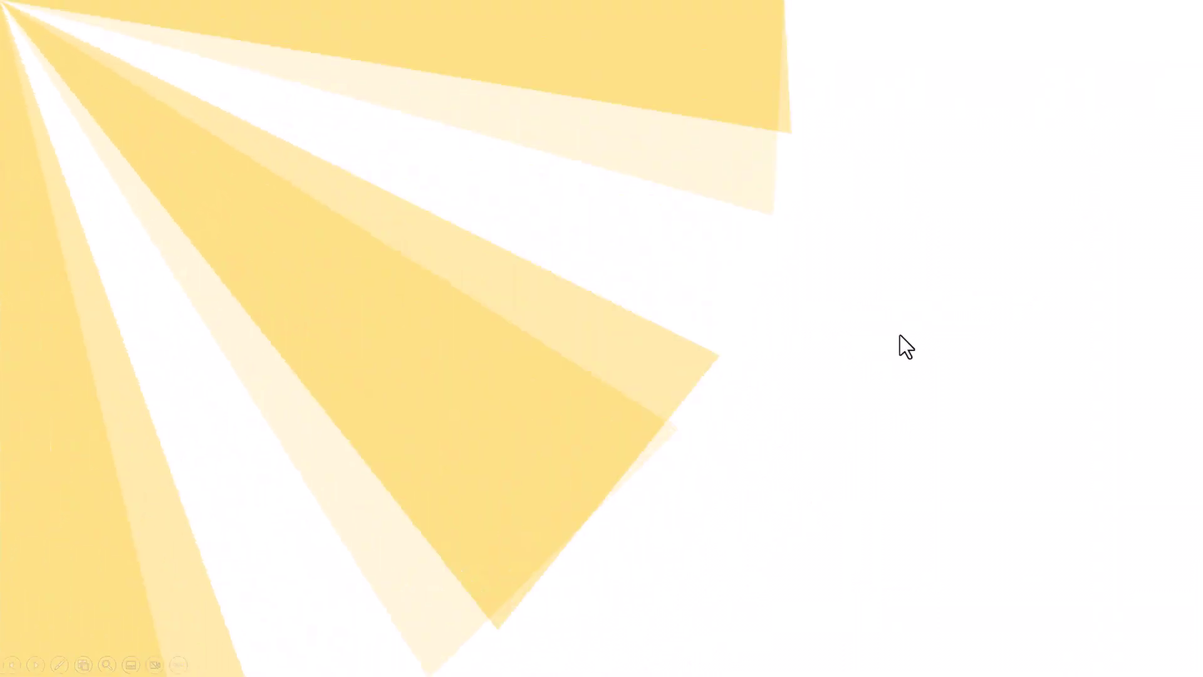
pyautogui.press('Escape')
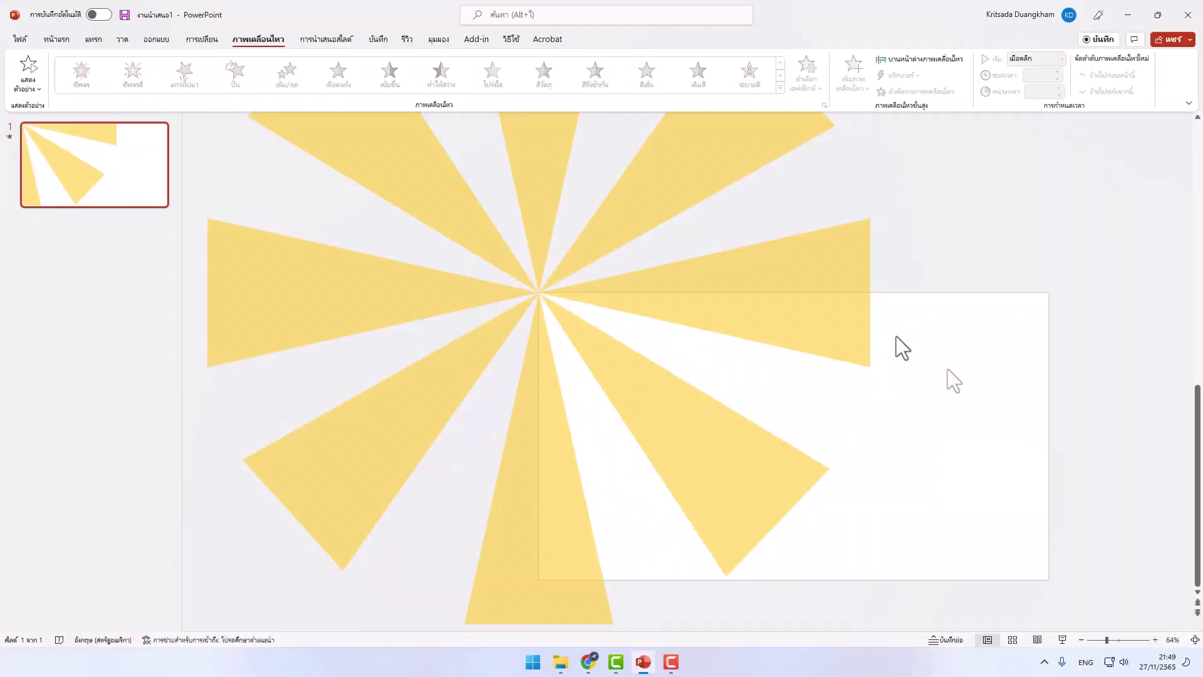
pyautogui.click(835, 279)
pyautogui.click(1037, 75)
pyautogui.write('15')
pyautogui.click(974, 206)
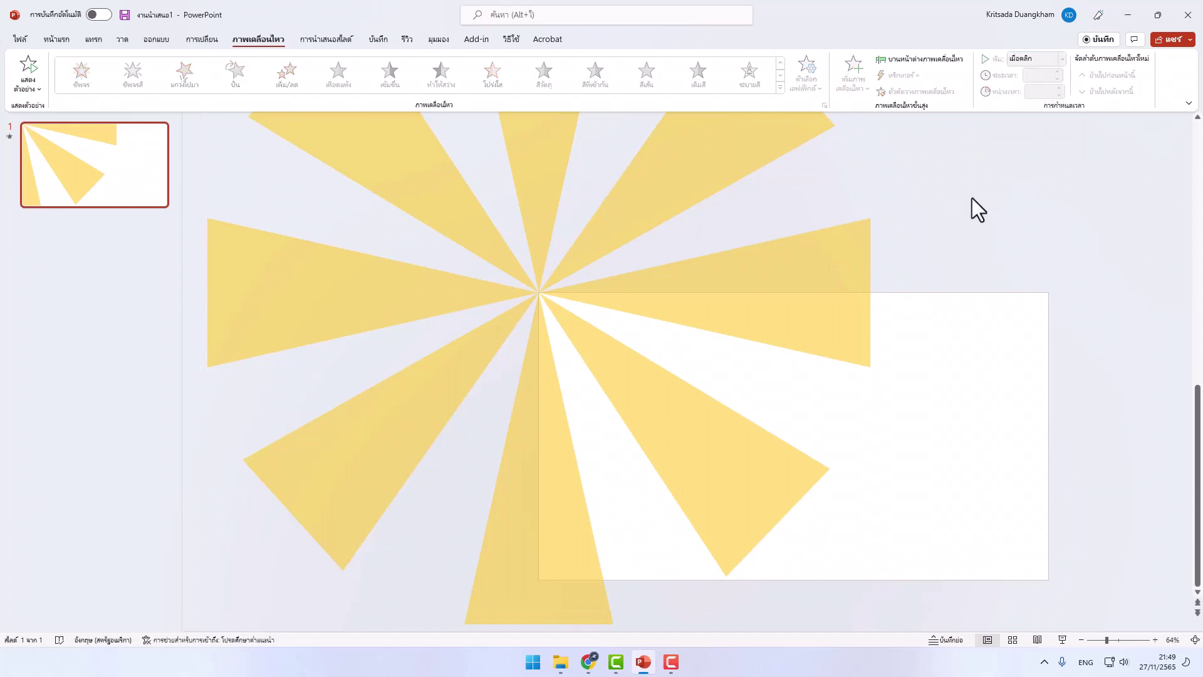
pyautogui.click(814, 269)
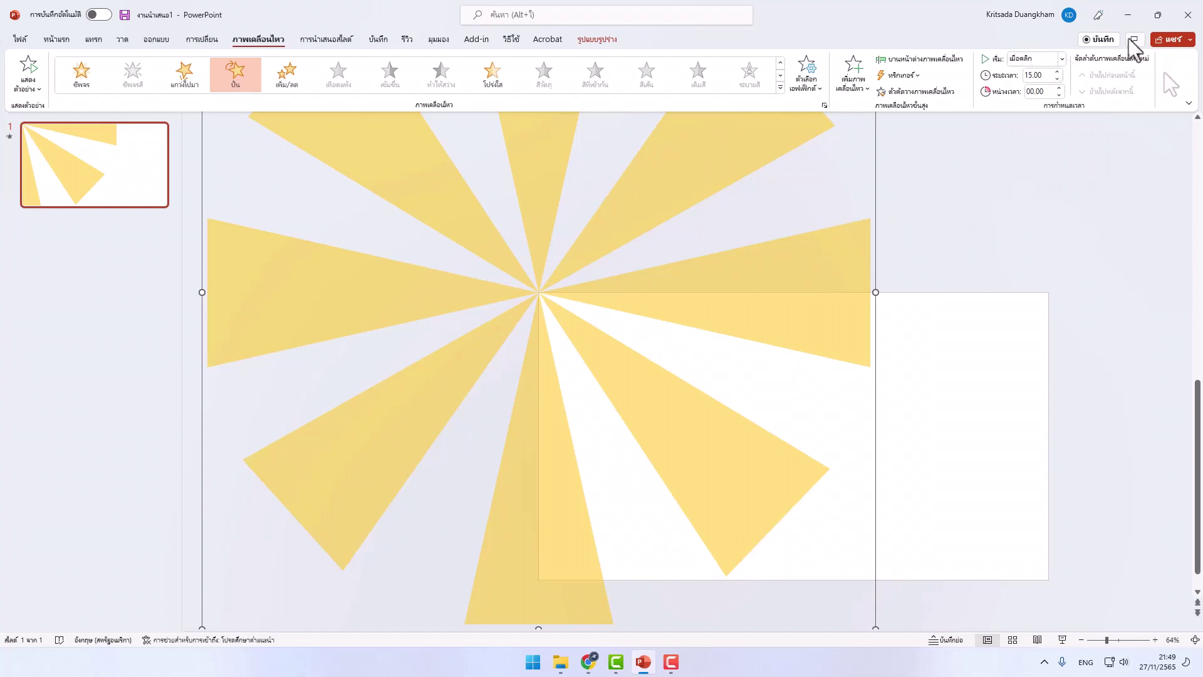
# Make the Spin animation start With Previous instead of On Click
pyautogui.click(1061, 59)
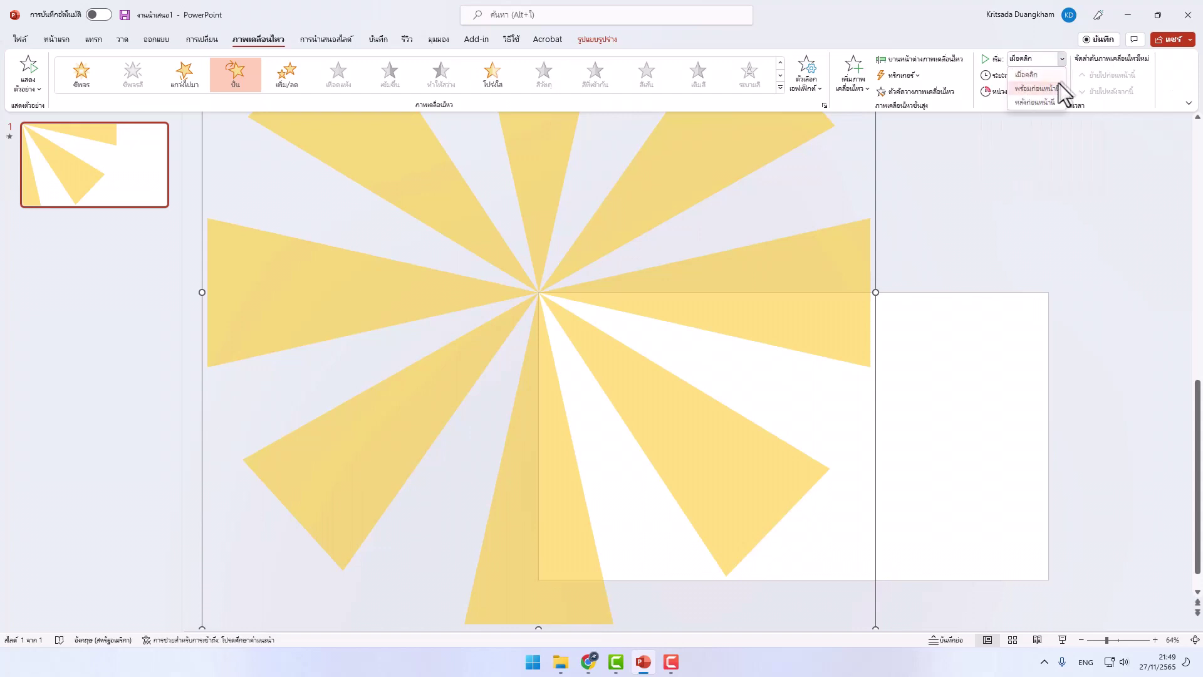
pyautogui.click(1037, 89)
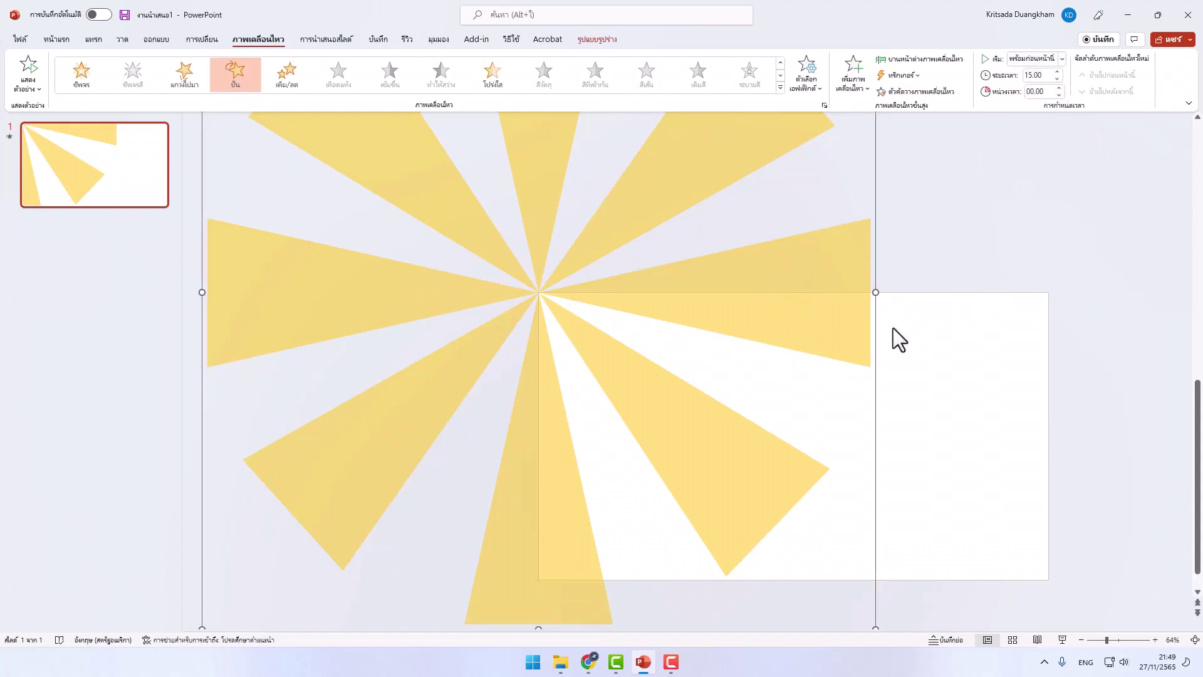
pyautogui.scroll(-2, 885, 497)
pyautogui.scroll(-1, 790, 540)
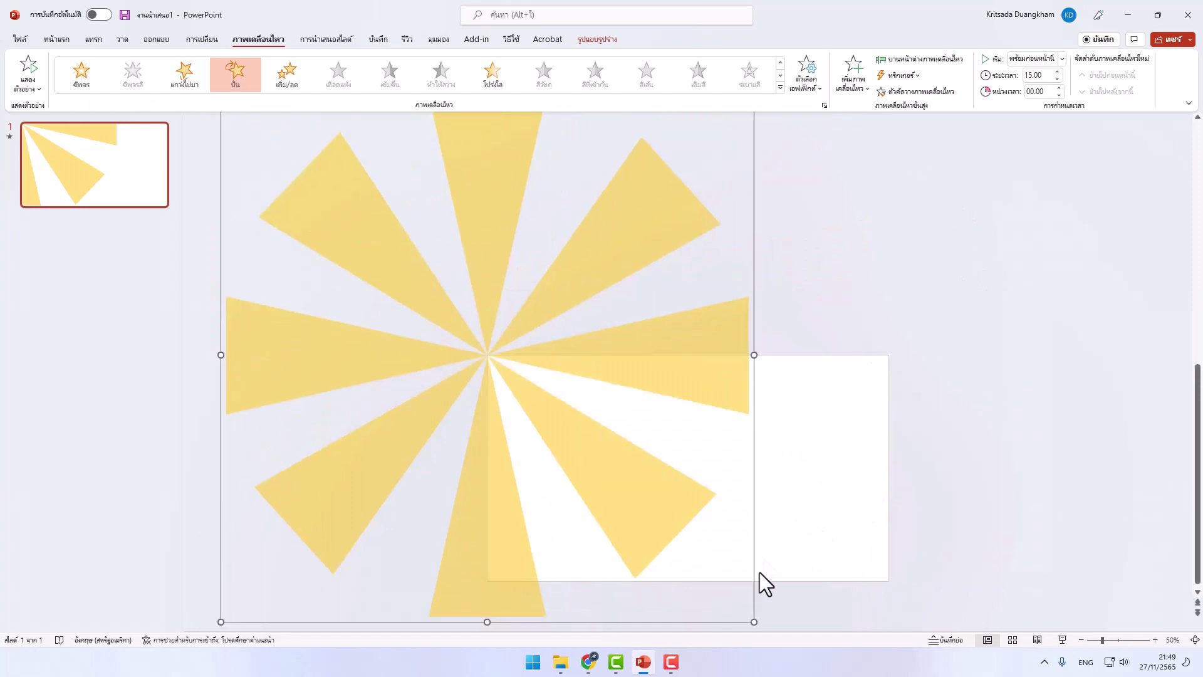
# Enlarge and reposition the starburst so its rays extend past every slide edge
pyautogui.moveTo(753, 621); pyautogui.dragTo(804, 665)
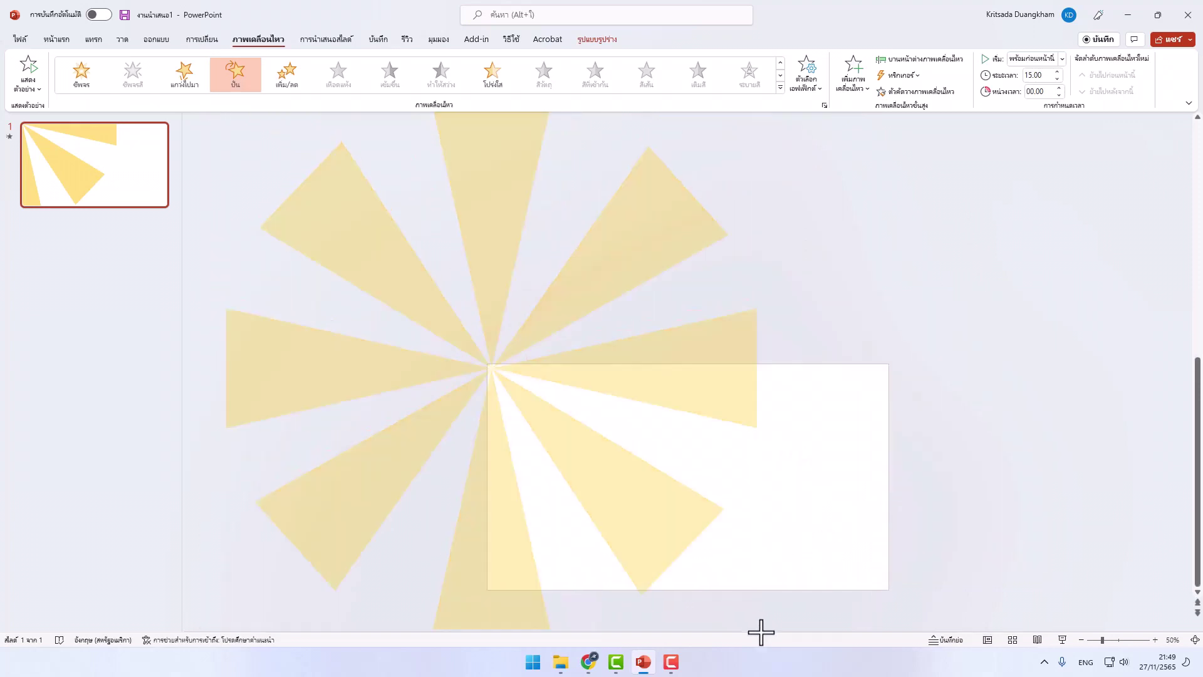
pyautogui.moveTo(803, 666); pyautogui.dragTo(910, 668)
pyautogui.moveTo(733, 463); pyautogui.dragTo(594, 376)
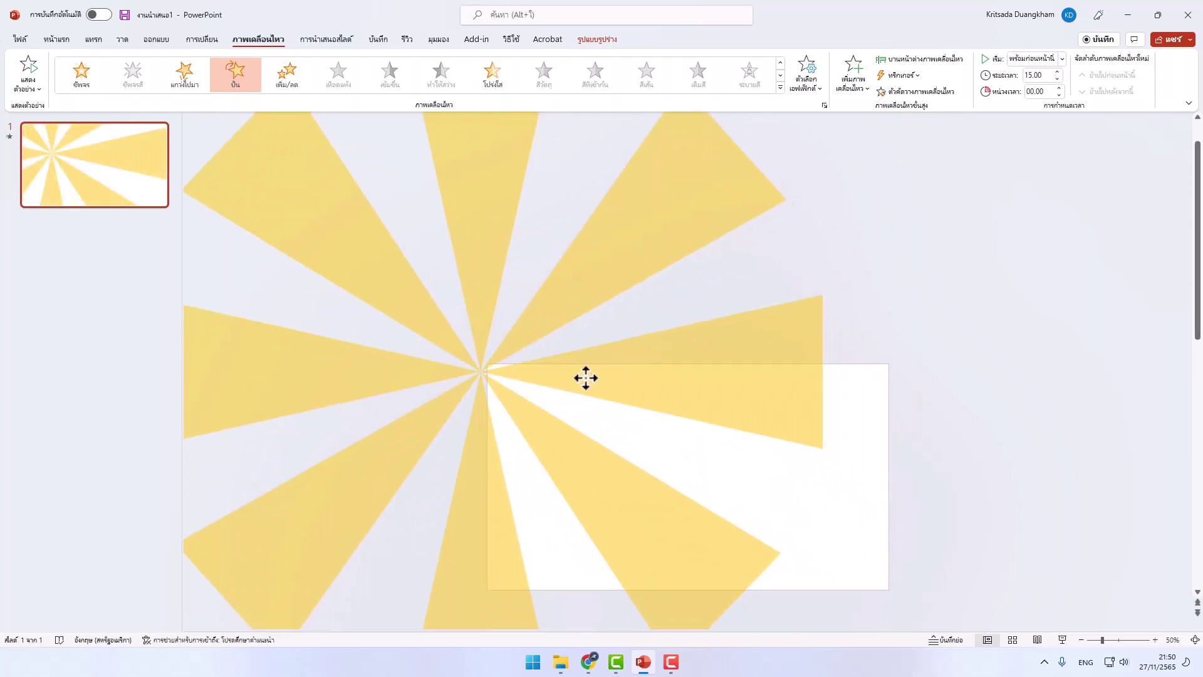
pyautogui.moveTo(593, 376); pyautogui.dragTo(657, 376)
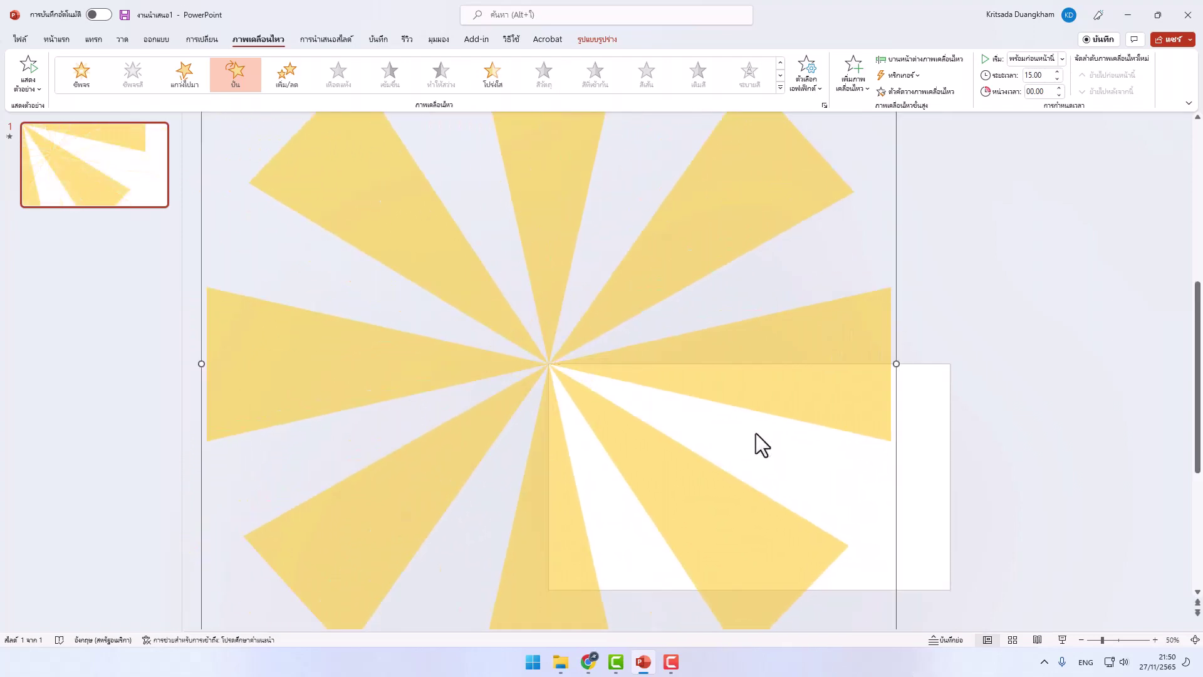
pyautogui.scroll(-4, 755, 433)
pyautogui.moveTo(720, 418); pyautogui.dragTo(743, 443)
pyautogui.click(805, 403)
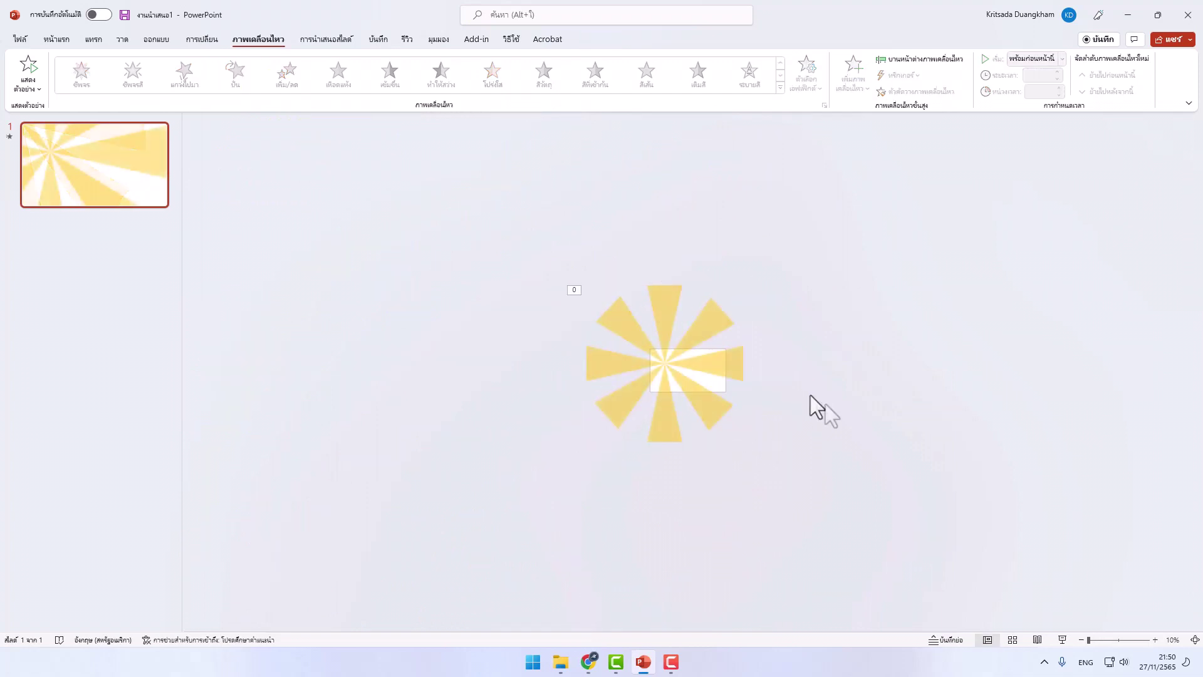
pyautogui.scroll(2, 867, 424)
pyautogui.scroll(3, 867, 430)
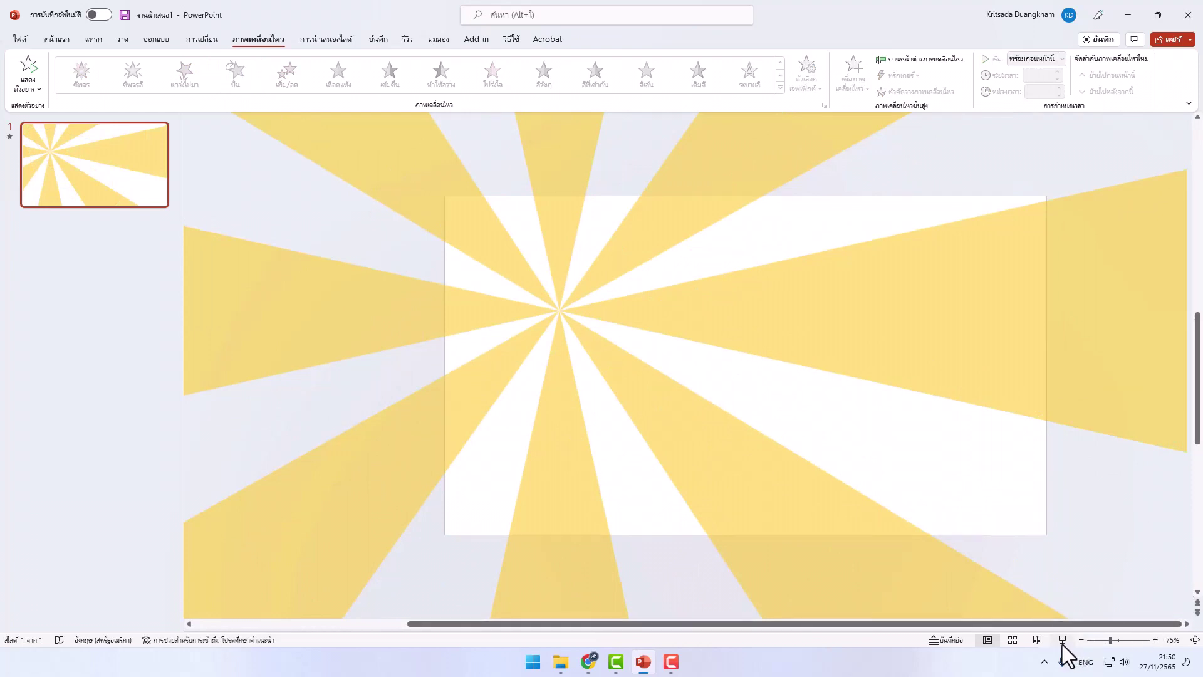
pyautogui.click(966, 270)
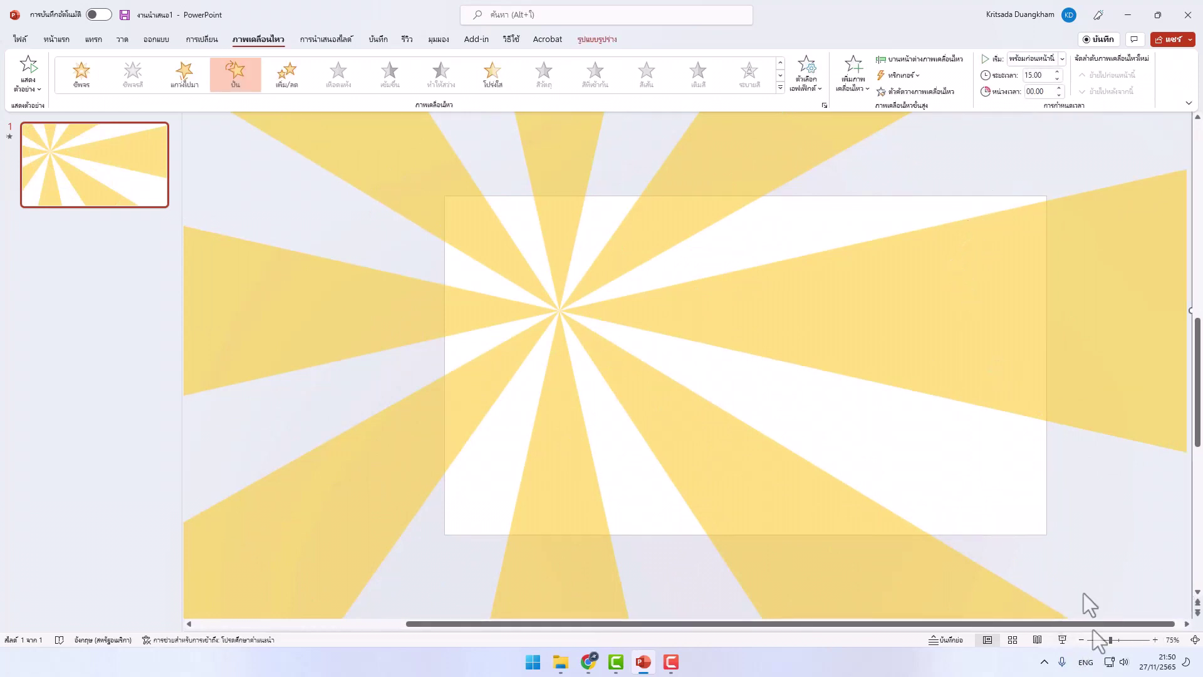
pyautogui.click(1062, 640)
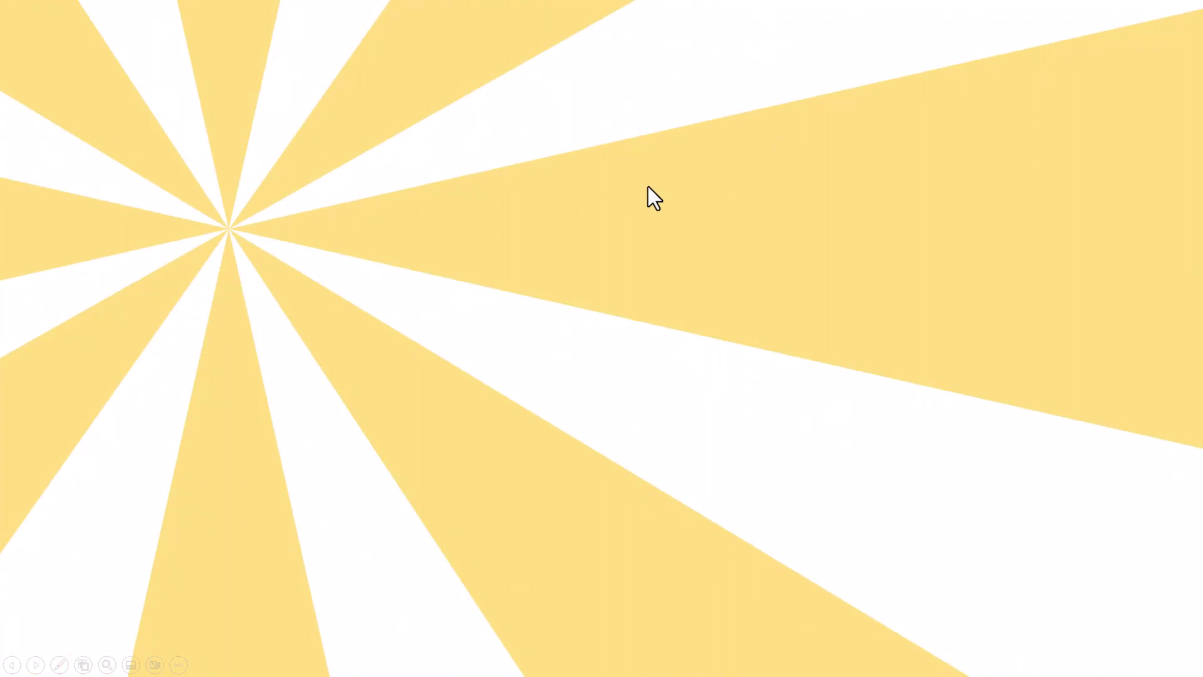
pyautogui.press('Escape')
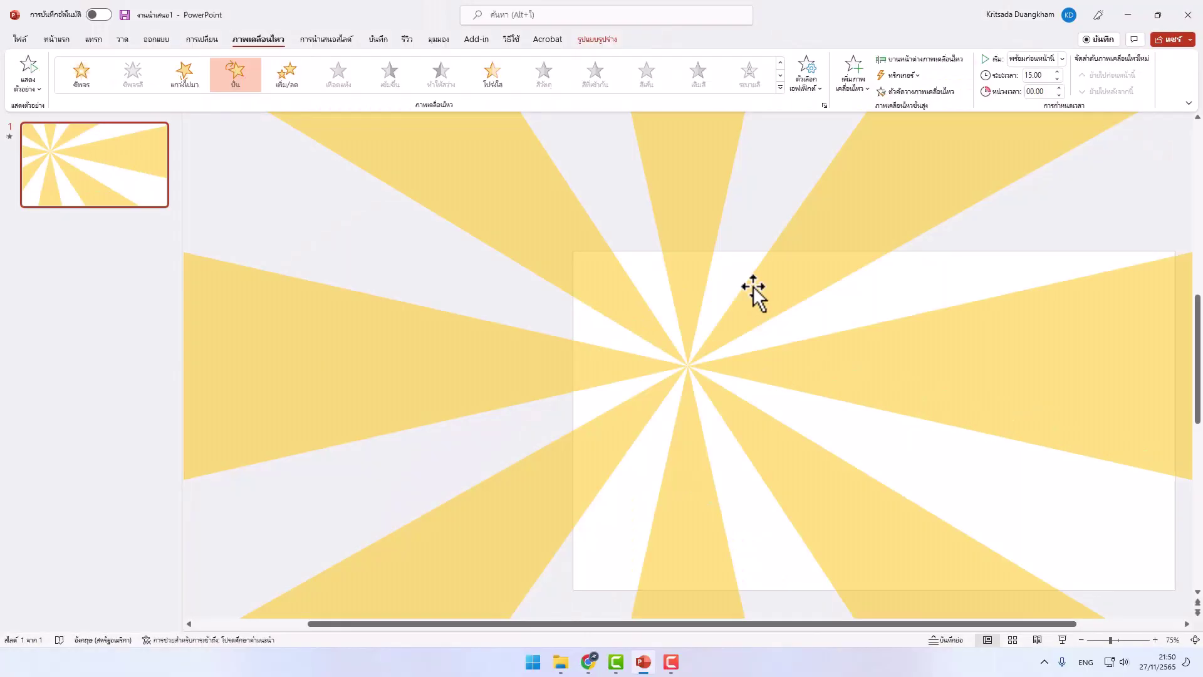
pyautogui.click(895, 329)
# Select the starburst group (กลุ่ม 7) and show the Animation Pane listing its Spin effect
pyautogui.scroll(-5, 1015, 296)
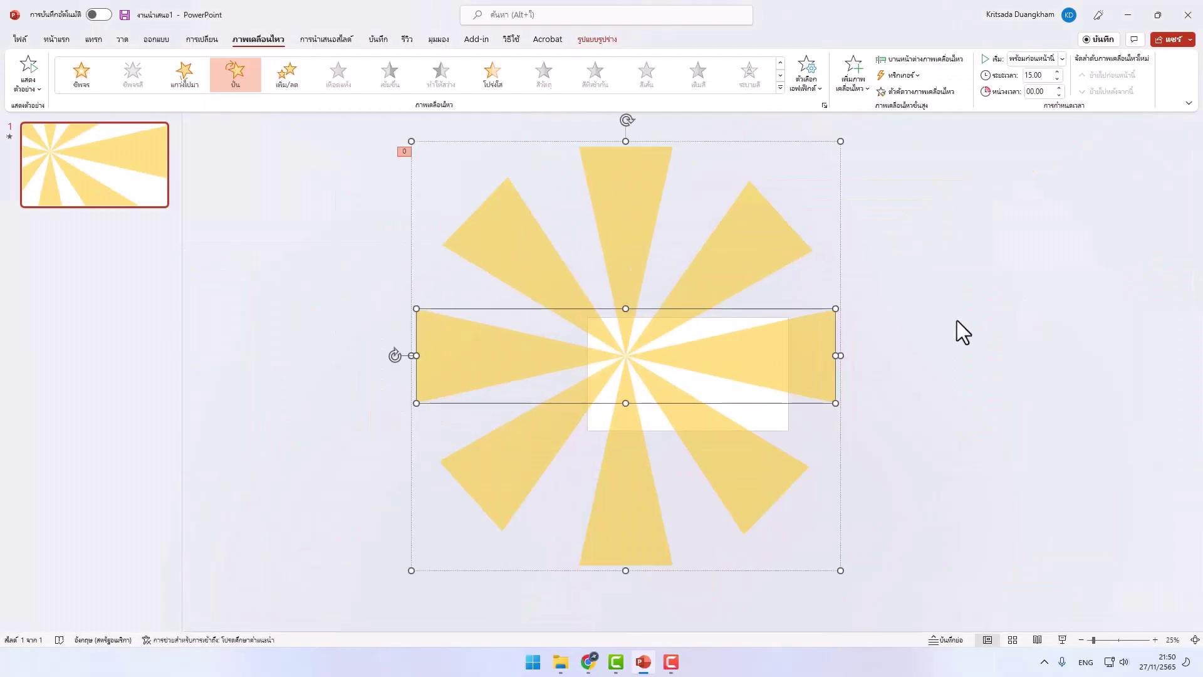
pyautogui.click(927, 328)
pyautogui.click(785, 205)
pyautogui.click(931, 221)
pyautogui.click(761, 247)
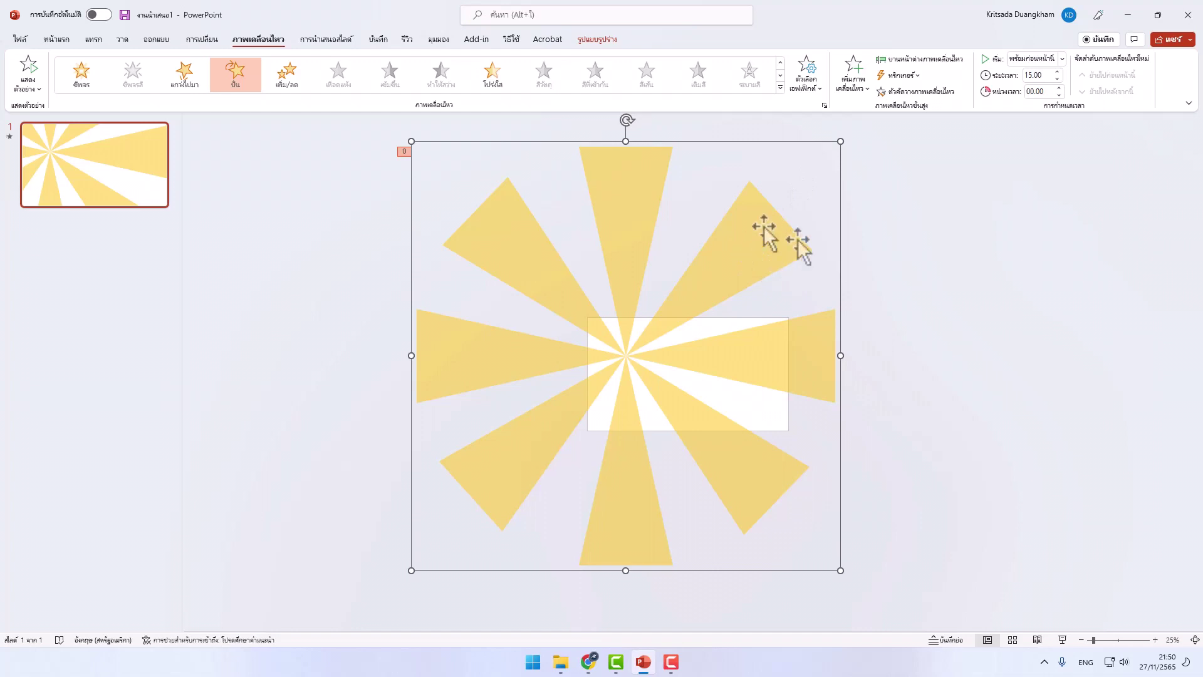
pyautogui.click(938, 60)
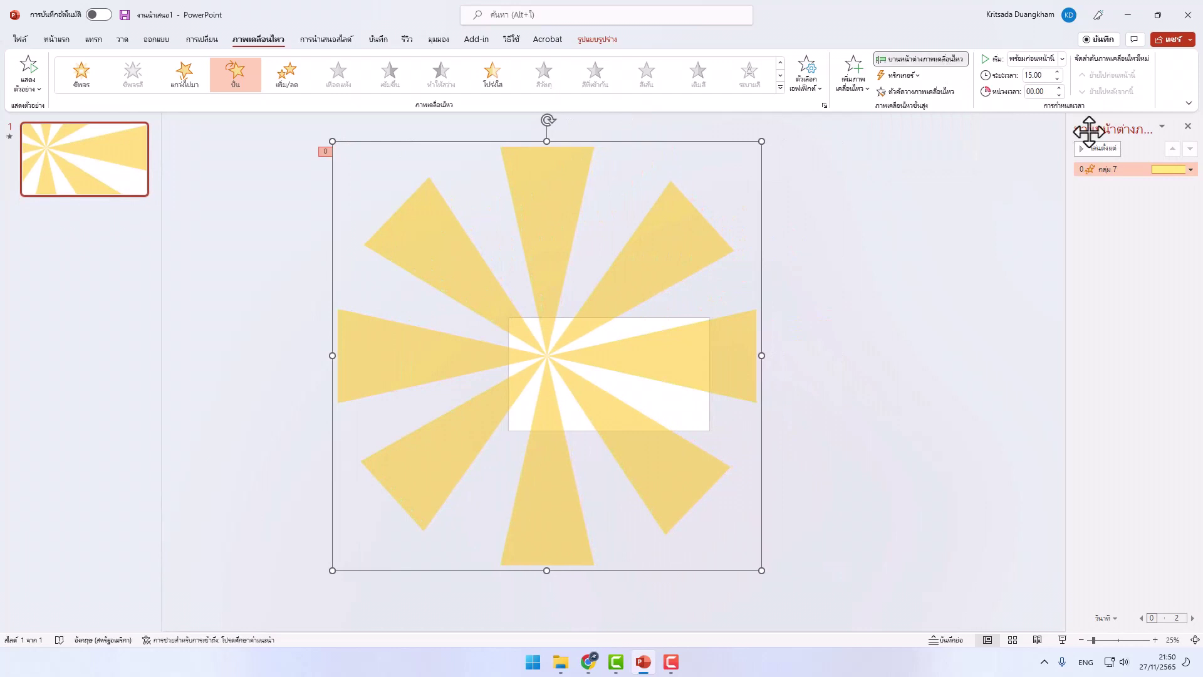
# Set the starburst's Spin animation to repeat until the end of the slide, then preview it full screen
pyautogui.doubleClick(1139, 170)
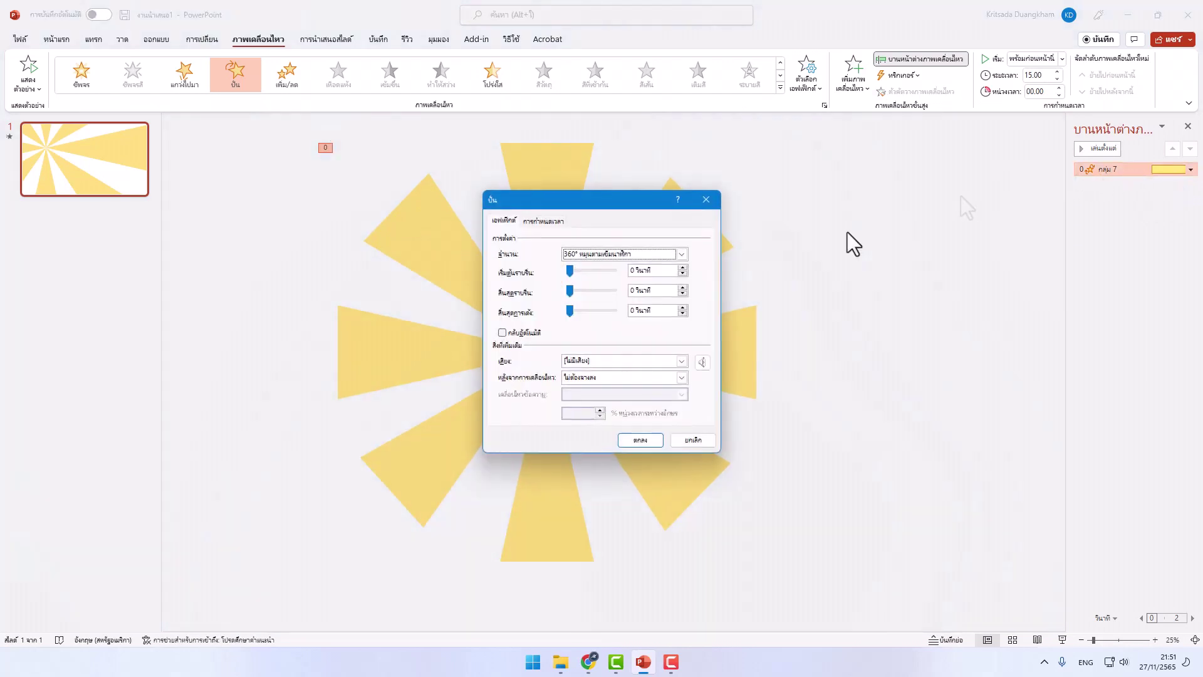
pyautogui.moveTo(613, 207); pyautogui.dragTo(891, 202)
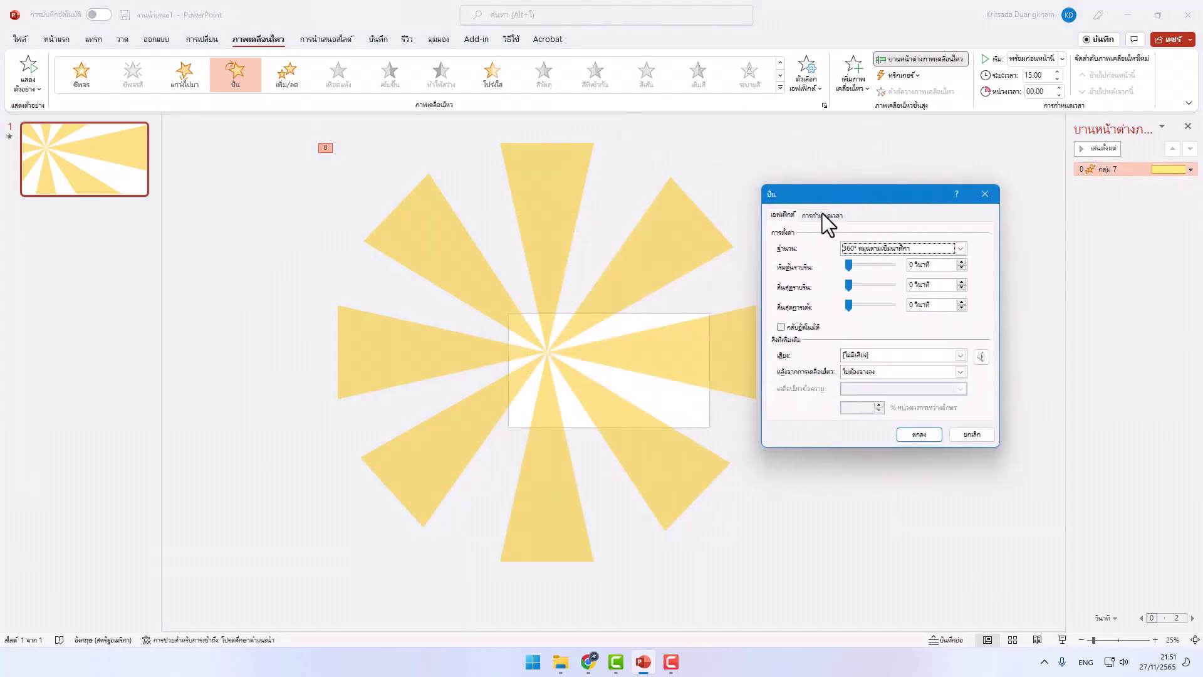
pyautogui.click(825, 216)
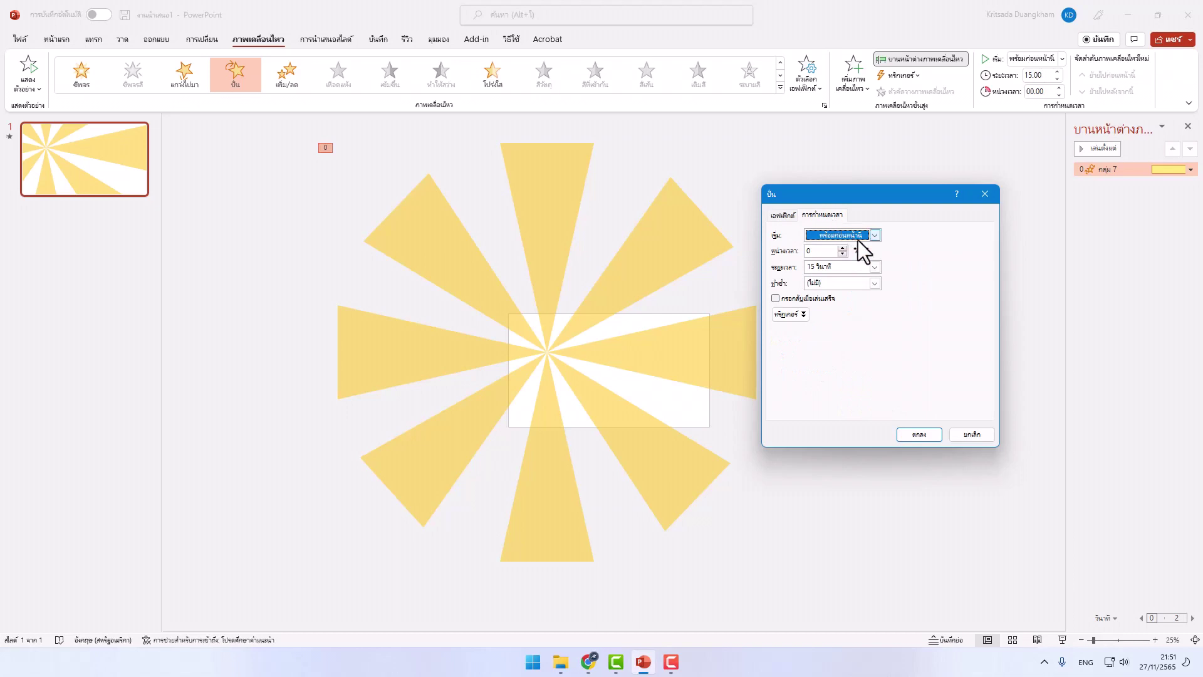
pyautogui.click(875, 284)
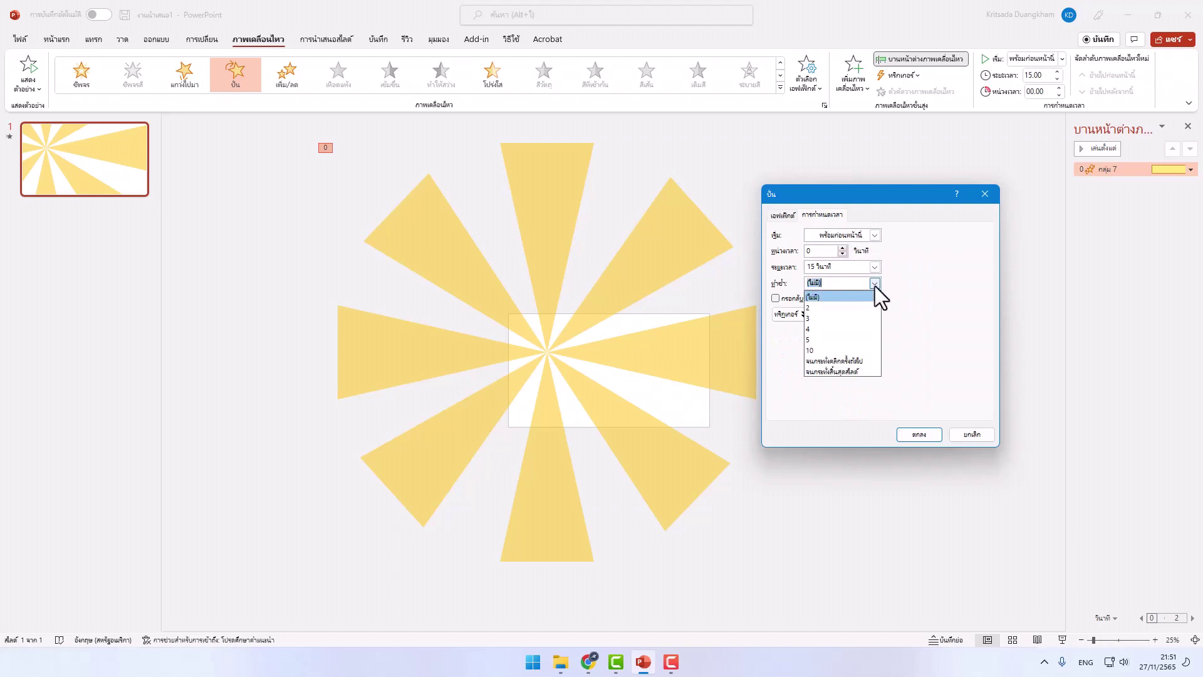
pyautogui.click(855, 371)
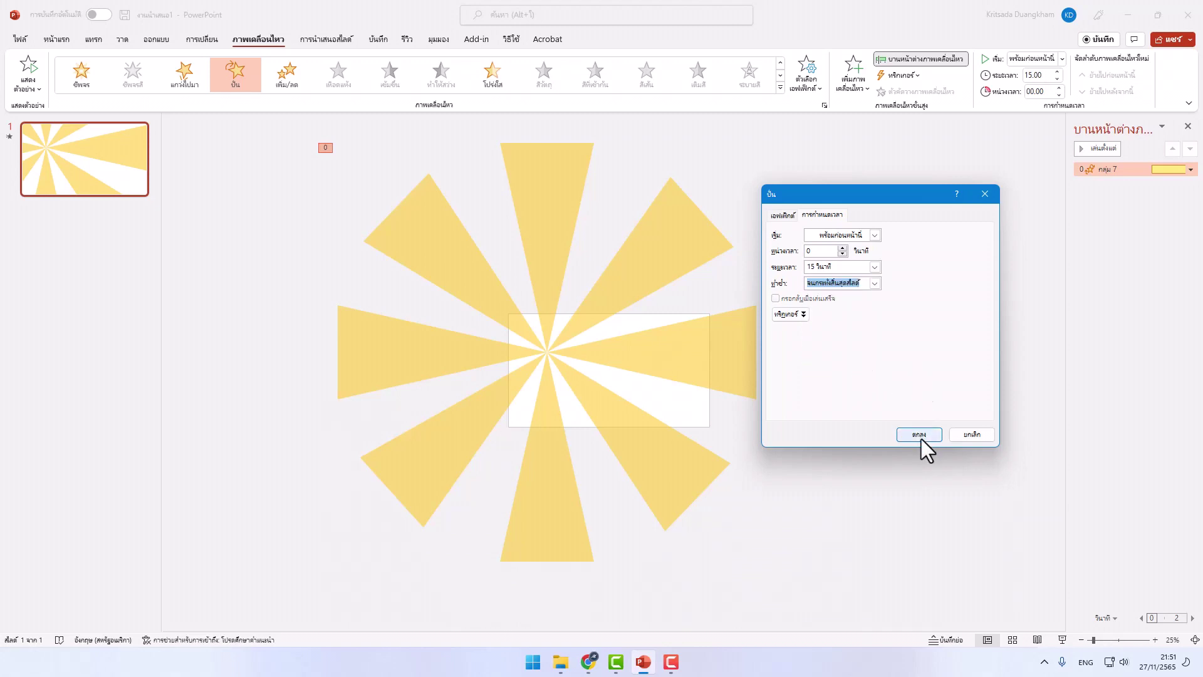
pyautogui.click(921, 439)
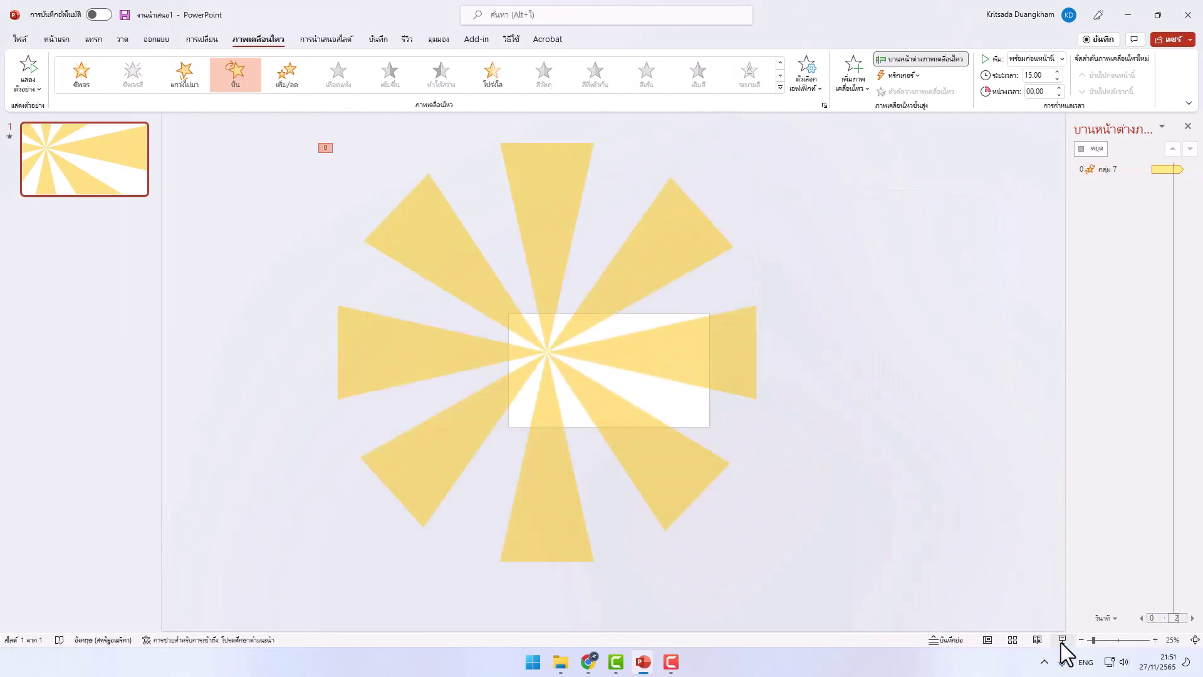
pyautogui.click(1061, 639)
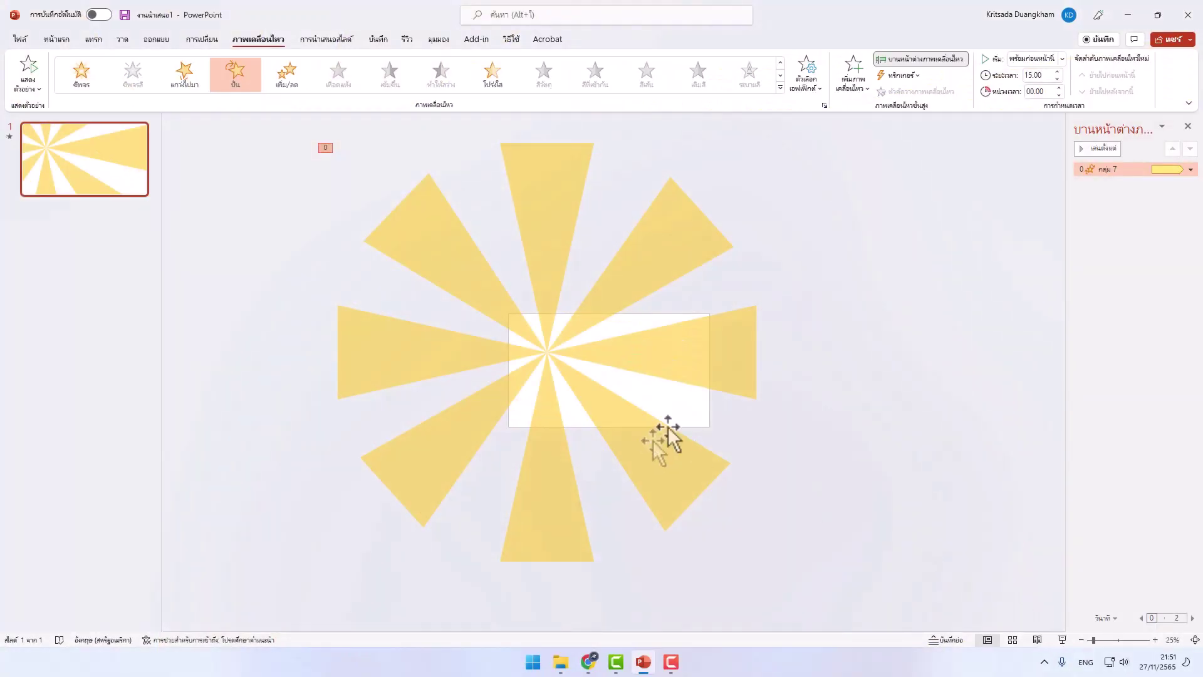
# Give the slide a solid light lavender background fill and play the slide show full screen
pyautogui.rightClick(686, 407)
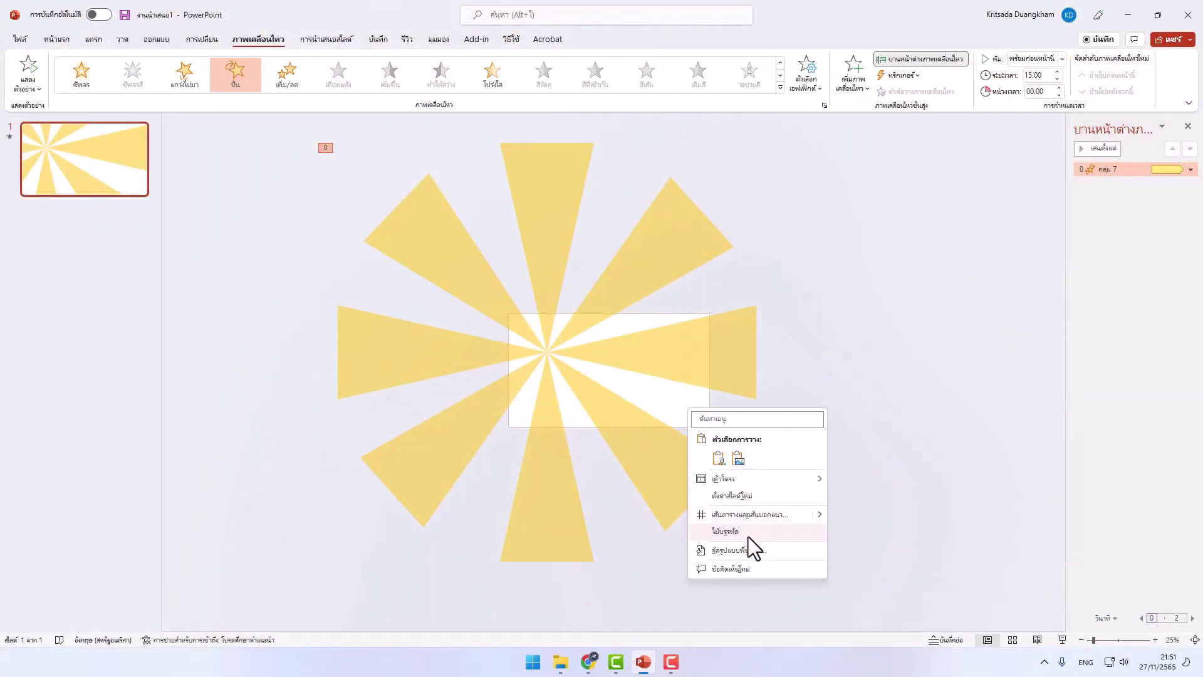
pyautogui.click(738, 550)
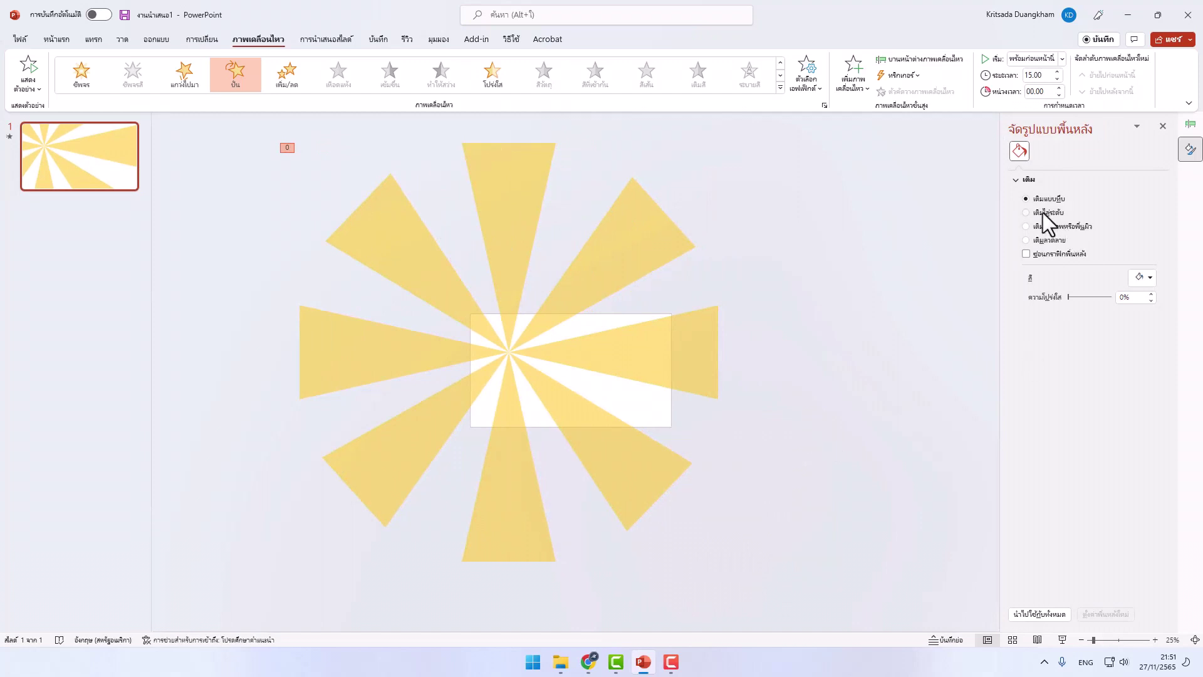
pyautogui.click(1042, 212)
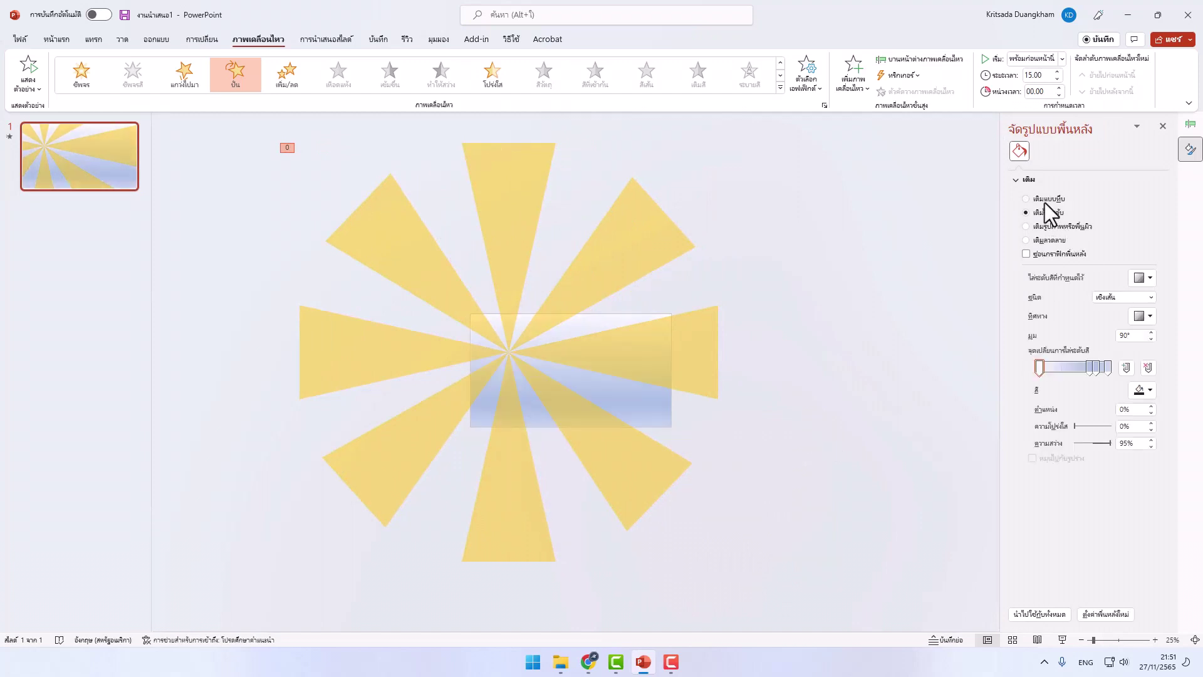
pyautogui.click(1046, 201)
pyautogui.click(1140, 278)
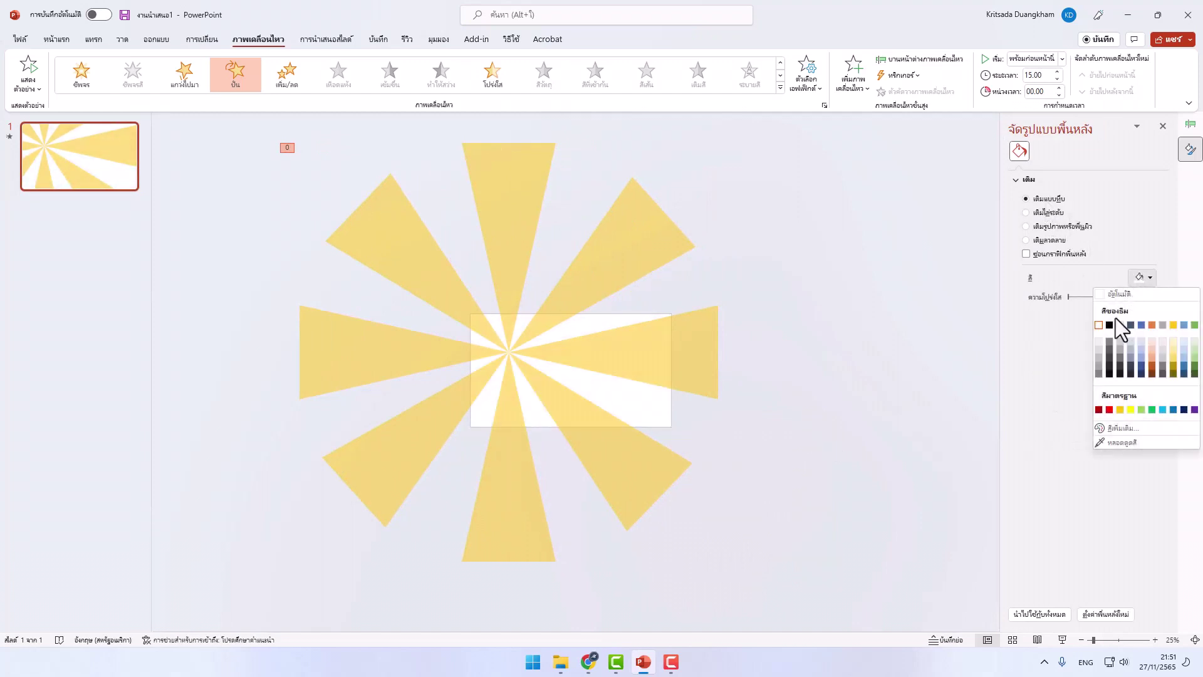
pyautogui.click(1143, 343)
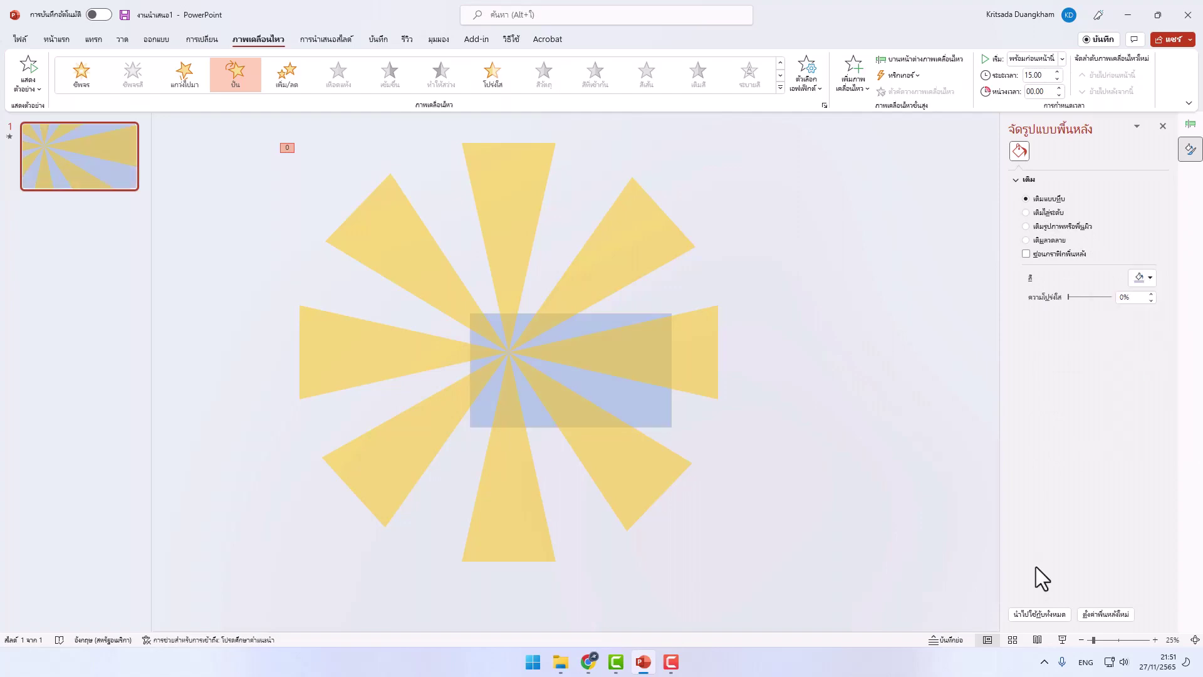
pyautogui.click(1062, 639)
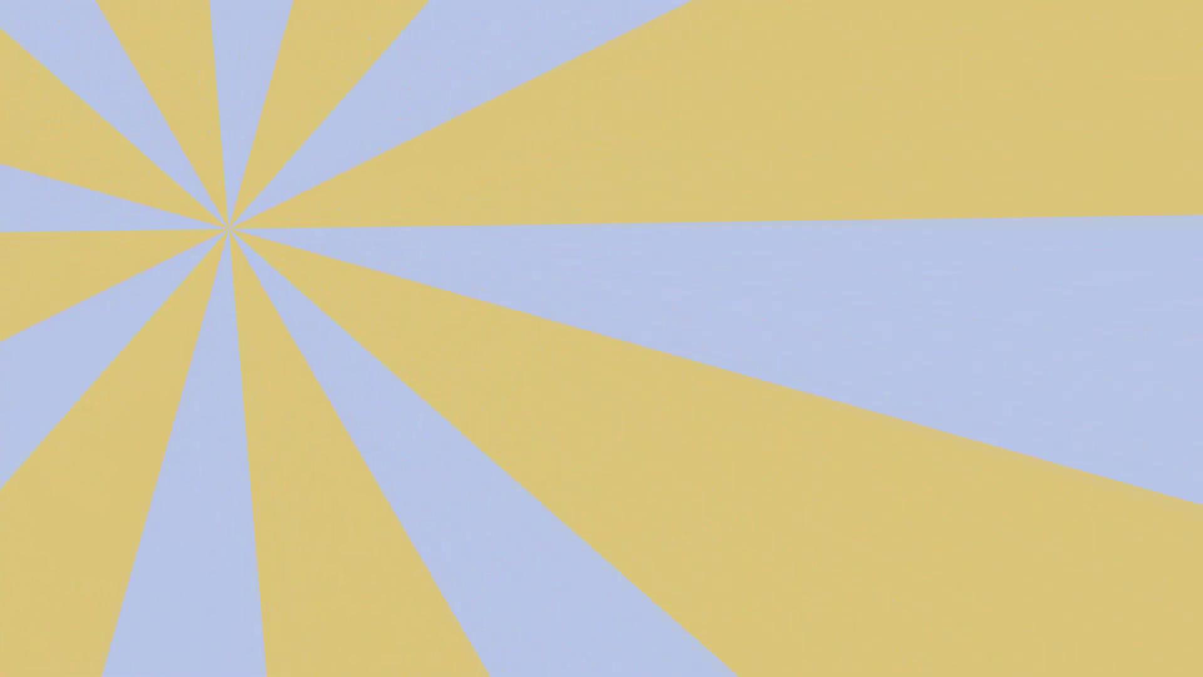